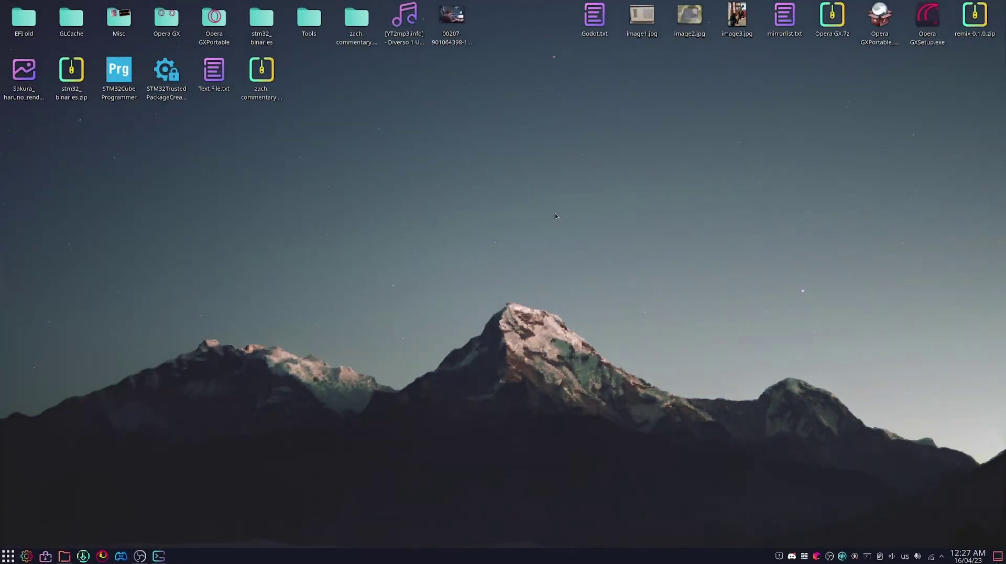
In Dolphin, open the Dark and Darker A5 Installer folder under Independant games and view its files.
{"action": "left_click_drag", "start_coordinate": [499, 255], "coordinate": [435, 292]}
{"action": "left_click", "coordinate": [64, 555]}
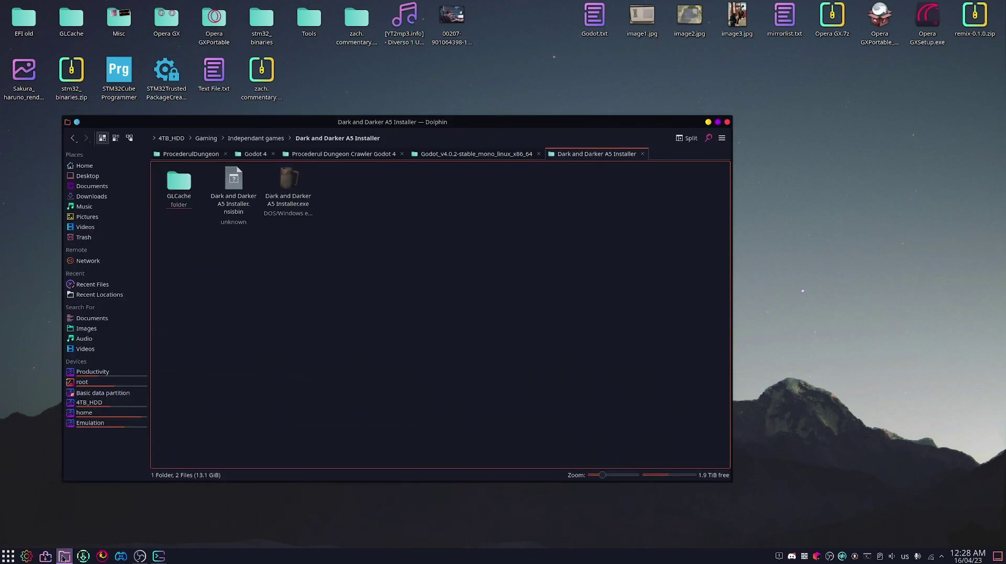
{"action": "key", "text": "BackSpace"}
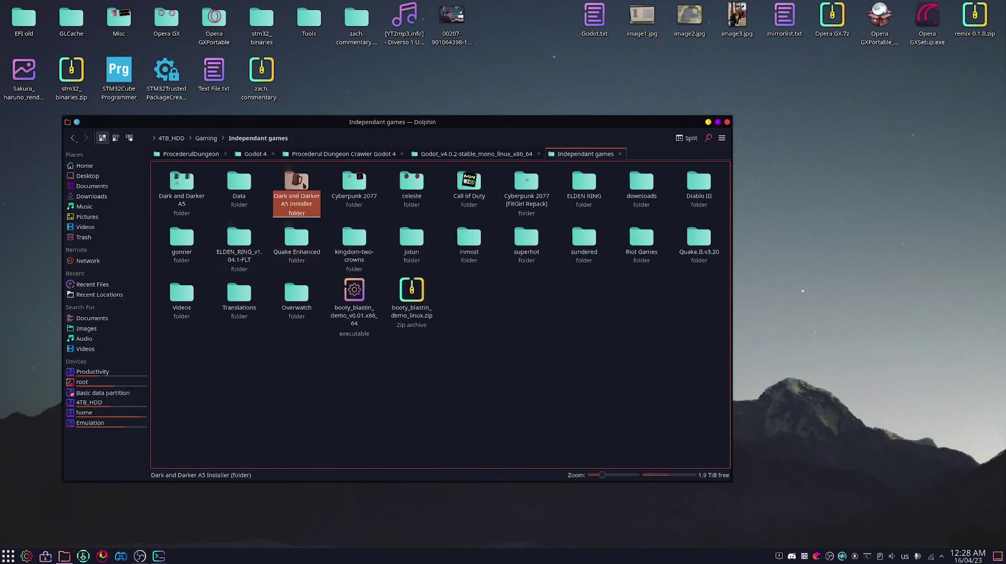
{"action": "left_click", "coordinate": [287, 191]}
{"action": "left_click_drag", "start_coordinate": [396, 312], "coordinate": [213, 171]}
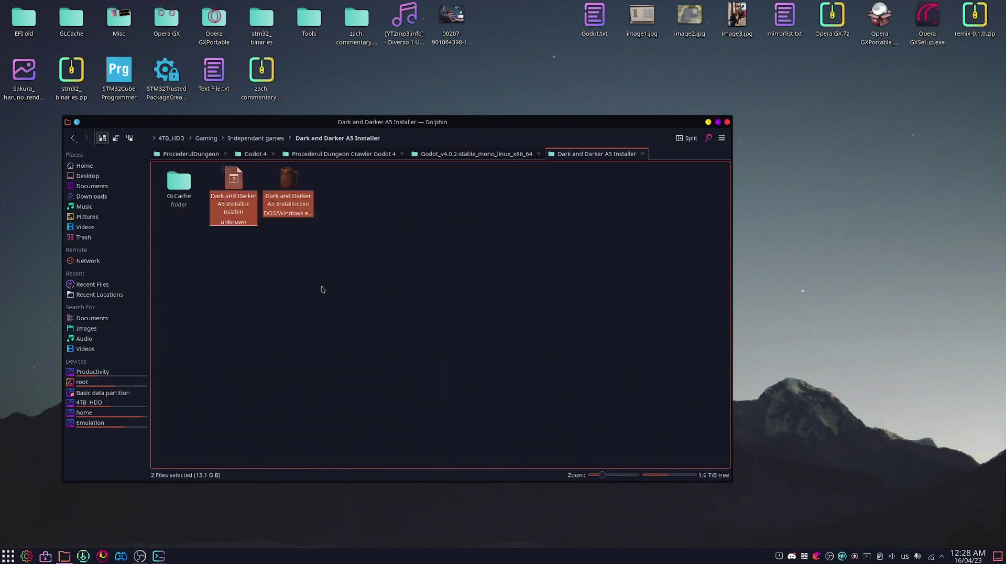
{"action": "left_click", "coordinate": [321, 288]}
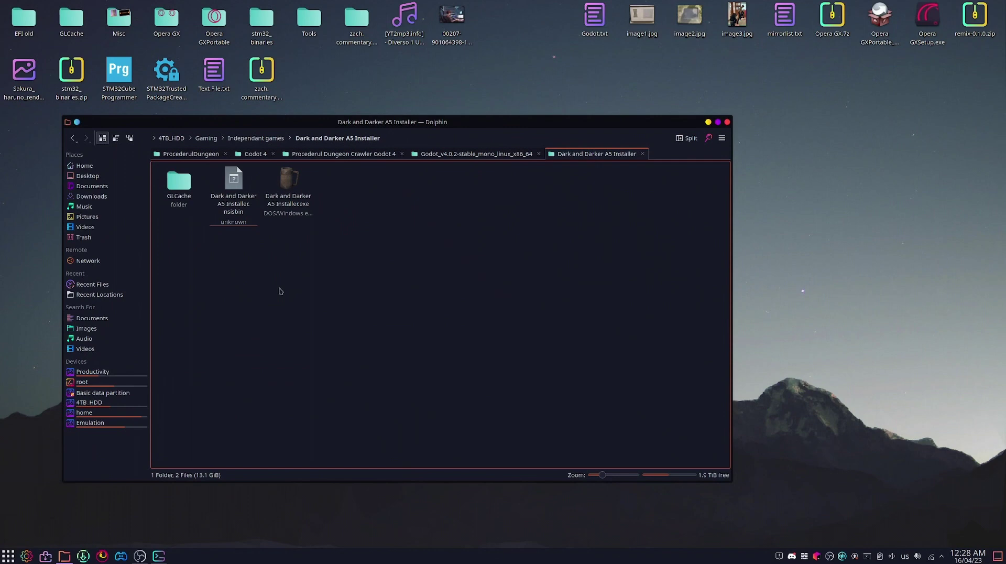
In Konsole, run sha256sum on Dark and Darker A5 Installer.exe.
{"action": "left_click", "coordinate": [158, 555]}
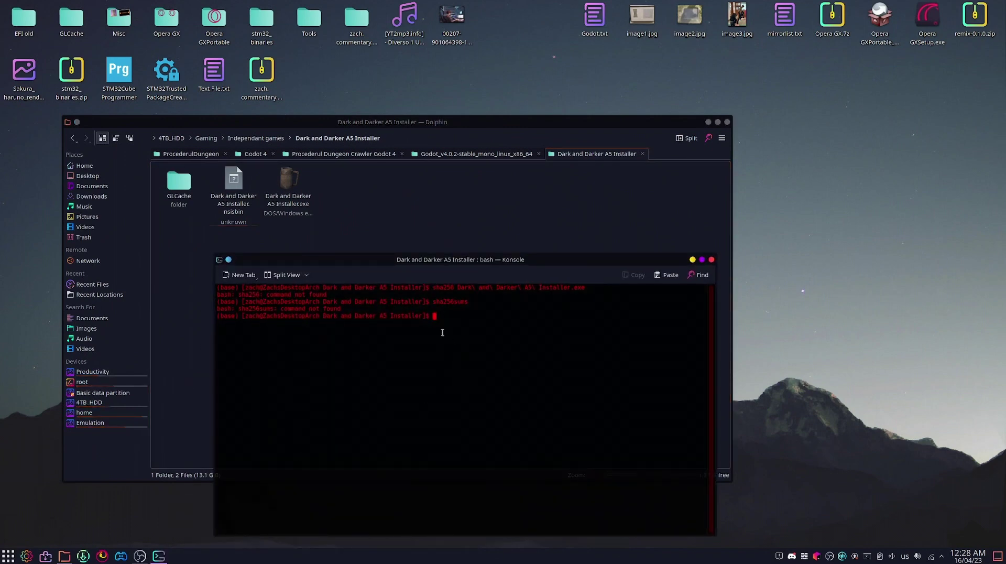
{"action": "key", "text": "ctrl+l"}
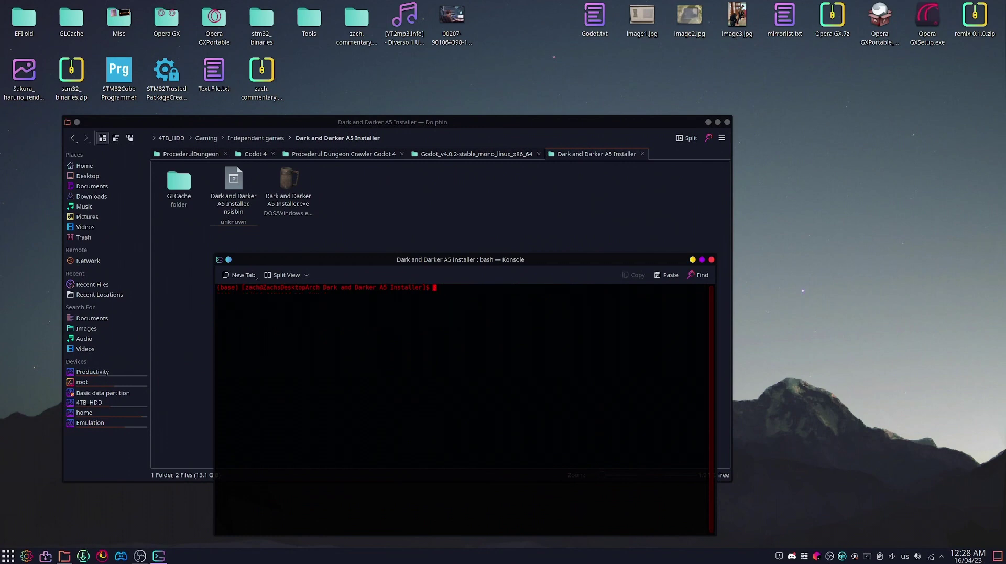
{"action": "type", "text": "staller]$ sha256sum Dark"}
{"action": "key", "text": "Tab"}
{"action": "type", "text": "exe"}
{"action": "key", "text": "Return"}
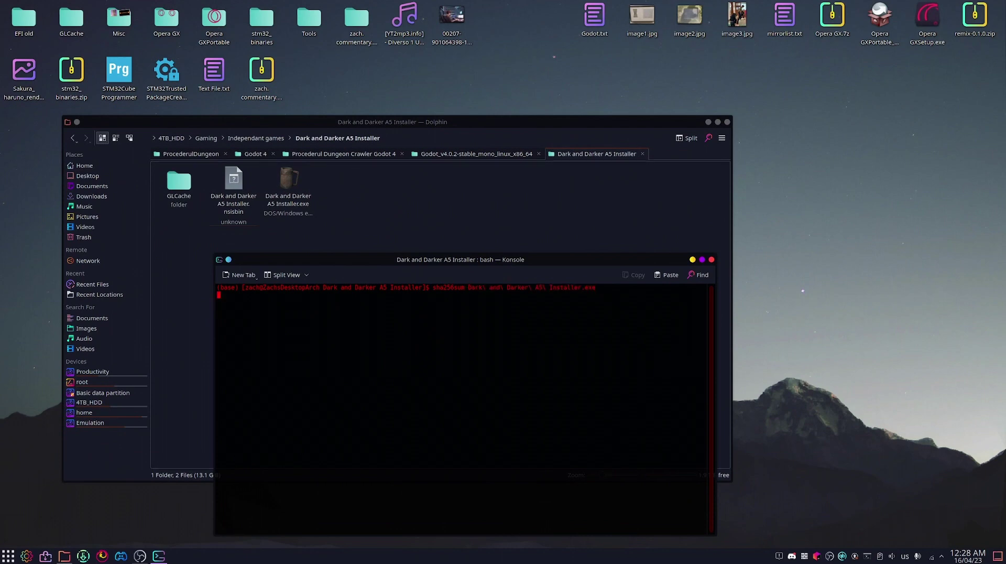
Highlight the printed checksum hash, then bring Dolphin back to the front.
{"action": "left_click_drag", "start_coordinate": [443, 294], "coordinate": [218, 294]}
{"action": "left_click", "coordinate": [271, 301]}
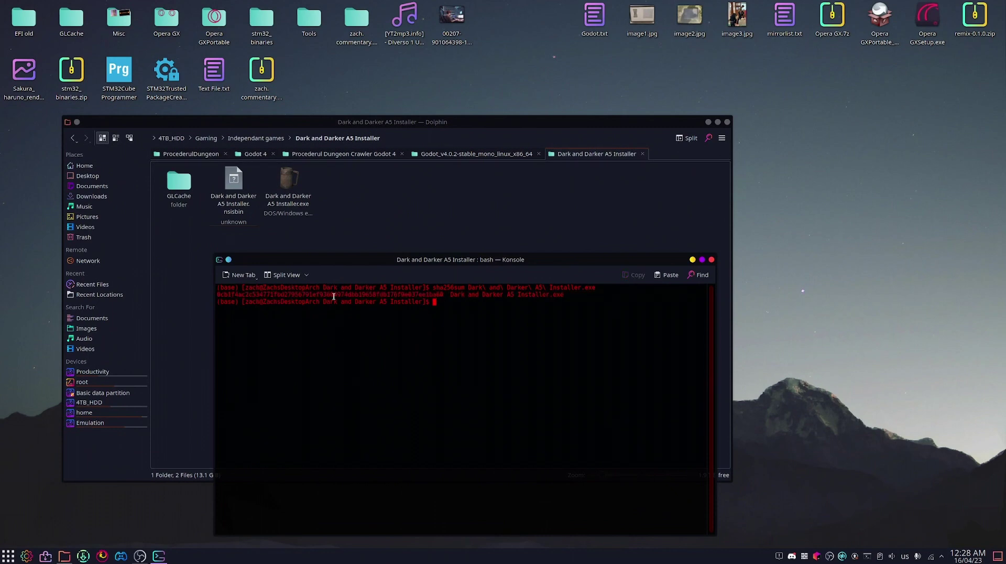
{"action": "left_click_drag", "start_coordinate": [322, 294], "coordinate": [391, 294]}
{"action": "left_click", "coordinate": [391, 294]}
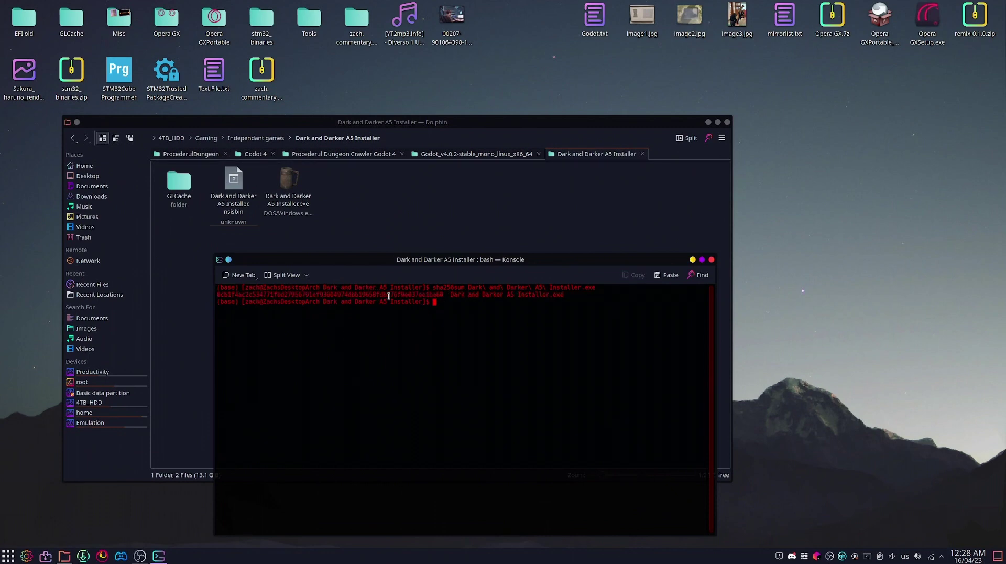
{"action": "left_click", "coordinate": [365, 240]}
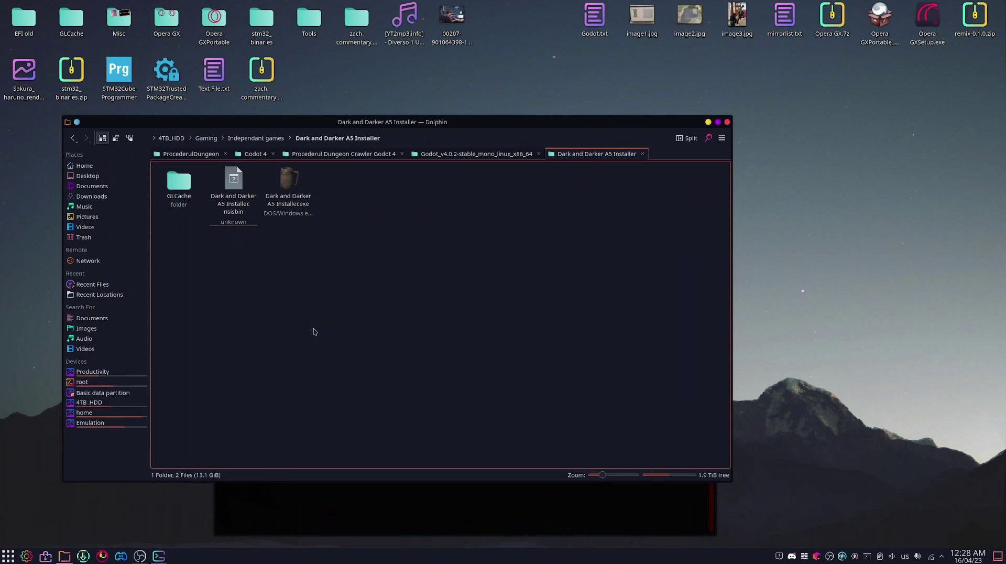
Launch Bottles by searching 'bottl' in the application launcher.
{"action": "key", "text": "super"}
{"action": "type", "text": "bottl"}
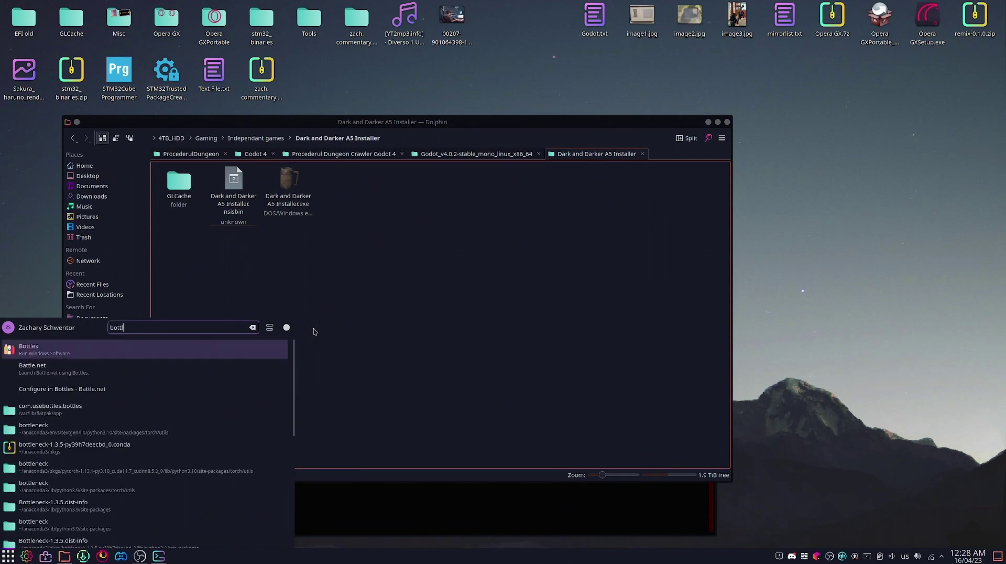
{"action": "key", "text": "Return"}
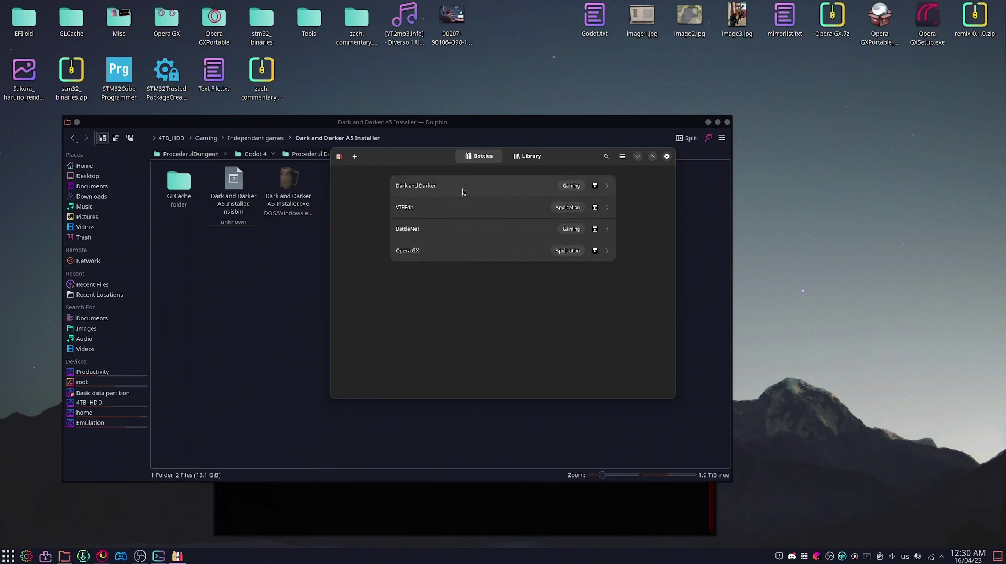
Create a Gaming-environment bottle named 'Dark and darker tutorial'.
{"action": "left_click", "coordinate": [354, 156]}
{"action": "left_click", "coordinate": [442, 283]}
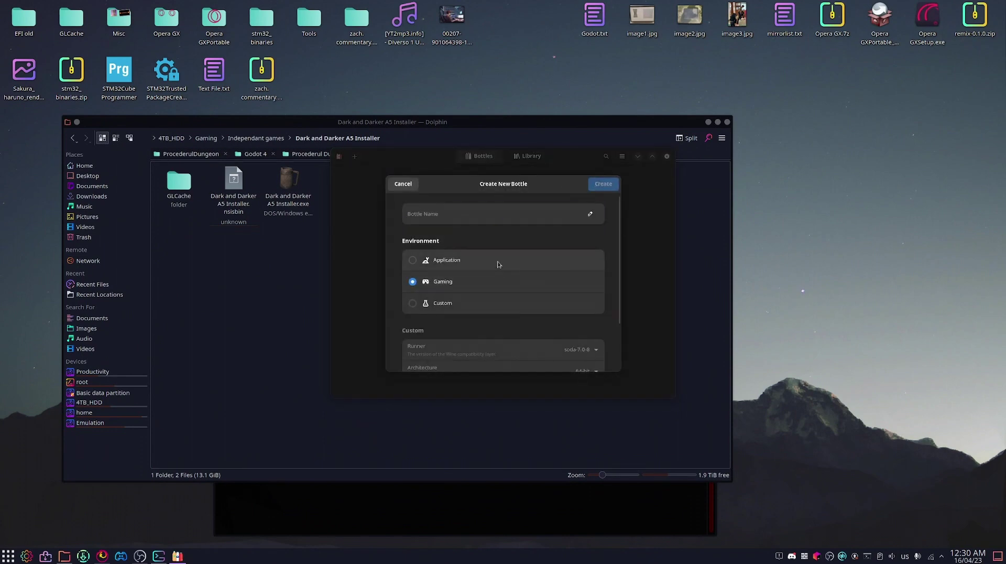
{"action": "left_click", "coordinate": [439, 212]}
{"action": "type", "text": "Dark and darker tutorial"}
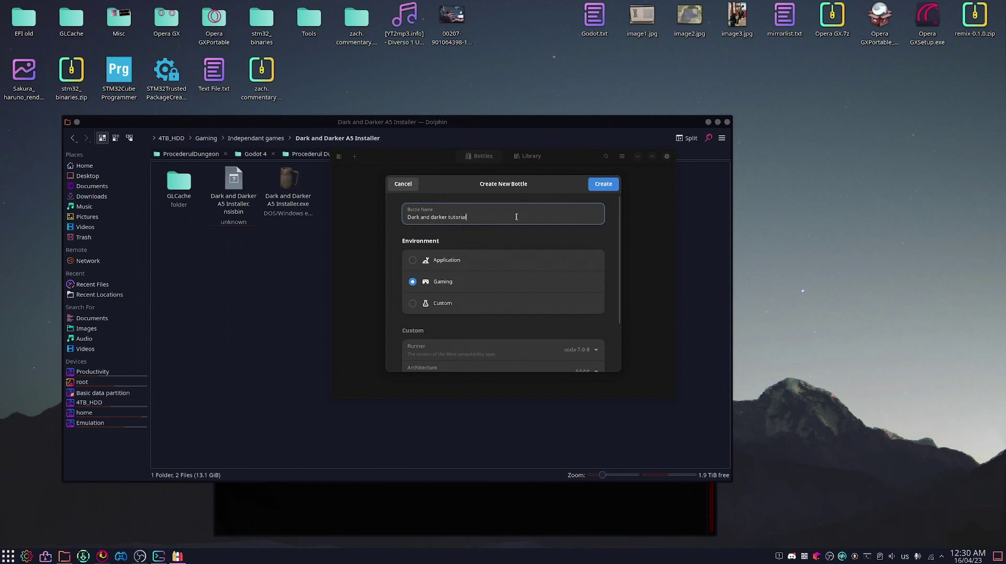
{"action": "left_click", "coordinate": [601, 184]}
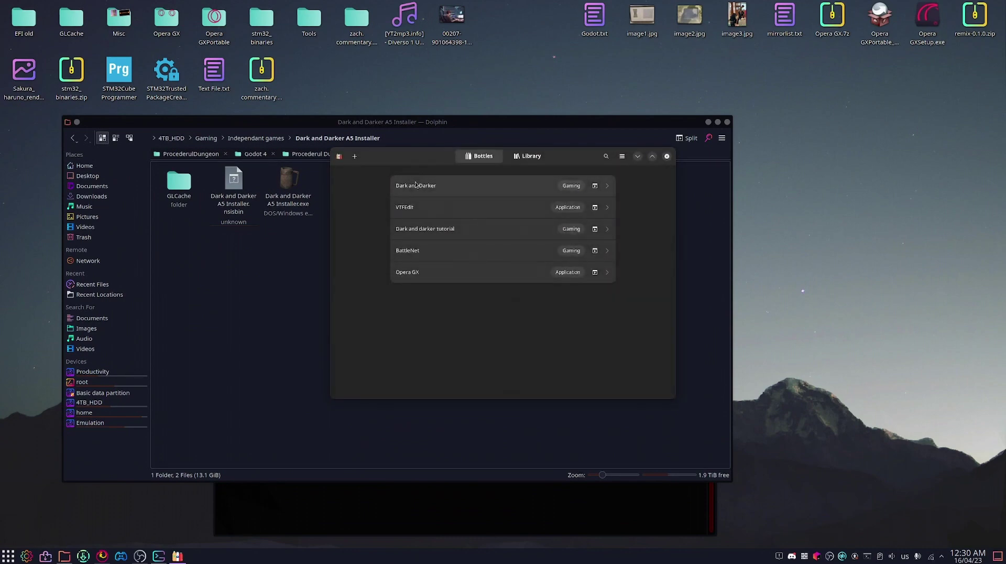
Install the vcredist2019 dependency in the tutorial bottle and return to its details page.
{"action": "left_click", "coordinate": [463, 230]}
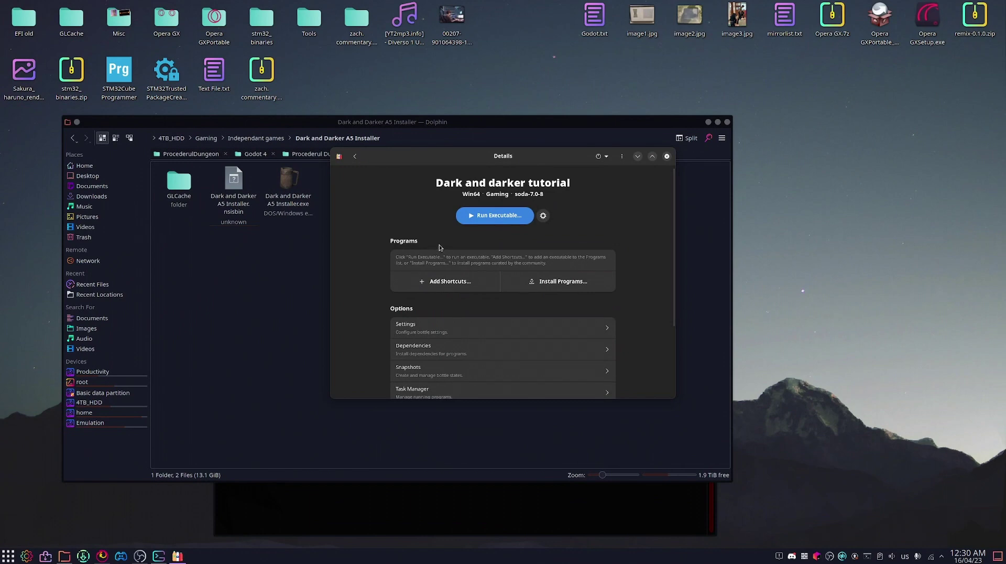
{"action": "left_click", "coordinate": [451, 348]}
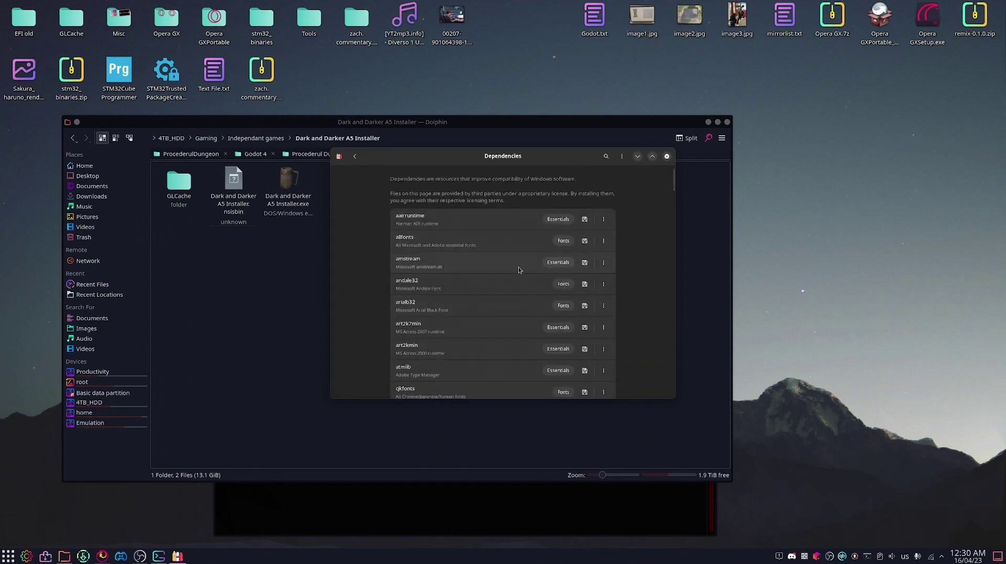
{"action": "scroll", "coordinate": [518, 270], "scroll_direction": "down", "scroll_amount": 20}
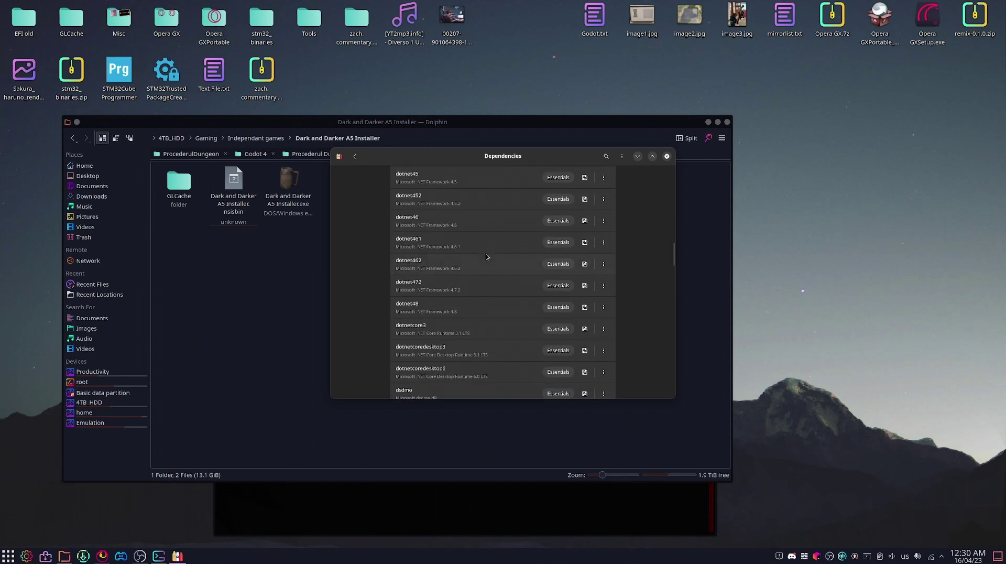
{"action": "scroll", "coordinate": [465, 270], "scroll_direction": "down", "scroll_amount": 15}
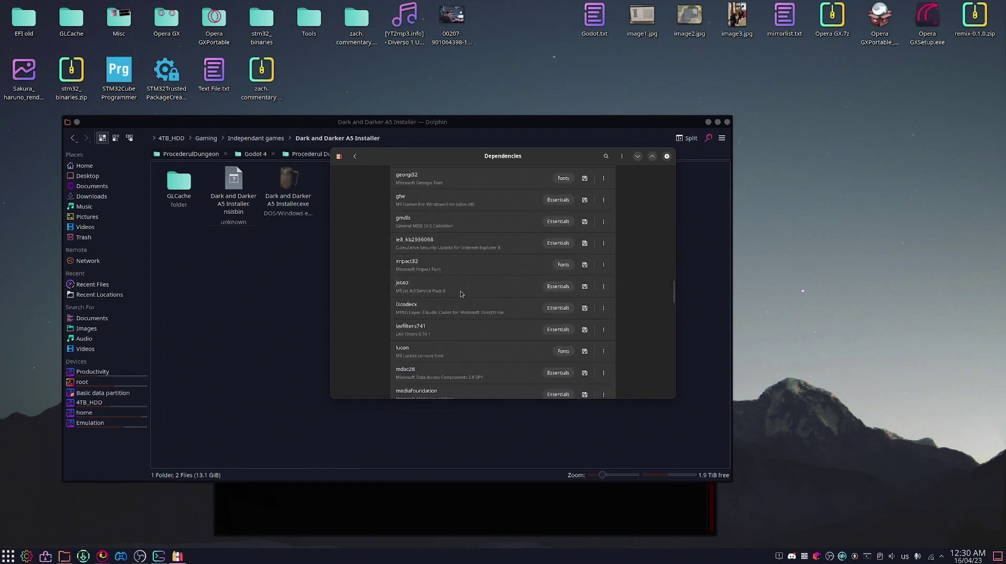
{"action": "scroll", "coordinate": [464, 283], "scroll_direction": "down", "scroll_amount": 5}
{"action": "scroll", "coordinate": [468, 276], "scroll_direction": "down", "scroll_amount": 10}
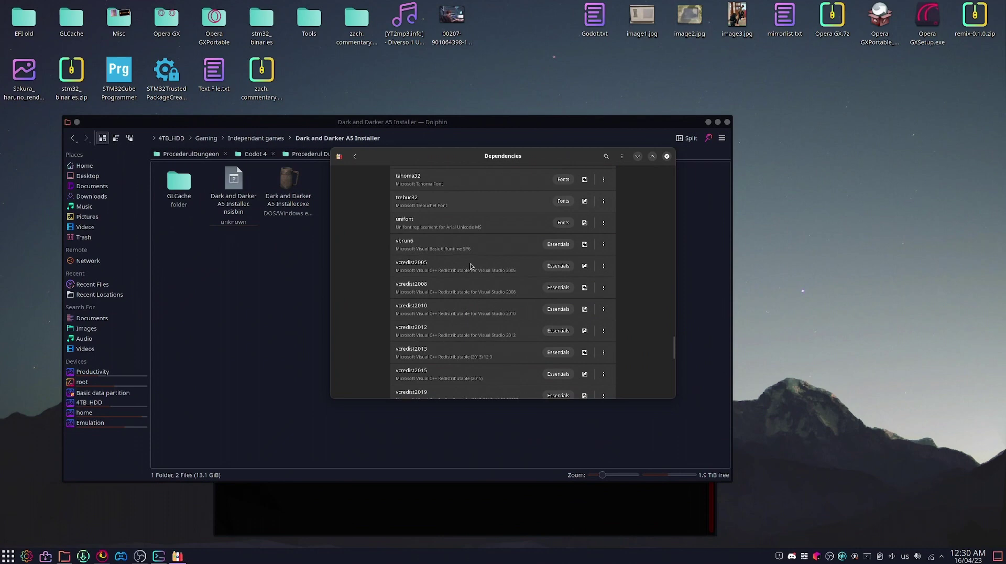
{"action": "scroll", "coordinate": [477, 314], "scroll_direction": "down", "scroll_amount": 2}
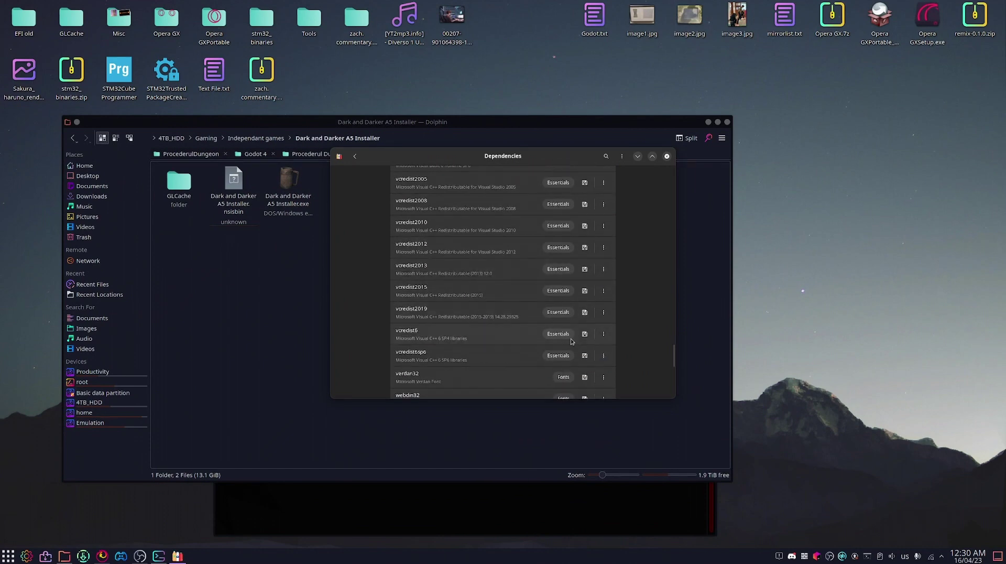
{"action": "left_click", "coordinate": [585, 313]}
{"action": "scroll", "coordinate": [498, 283], "scroll_direction": "down", "scroll_amount": 3}
{"action": "left_click", "coordinate": [354, 156]}
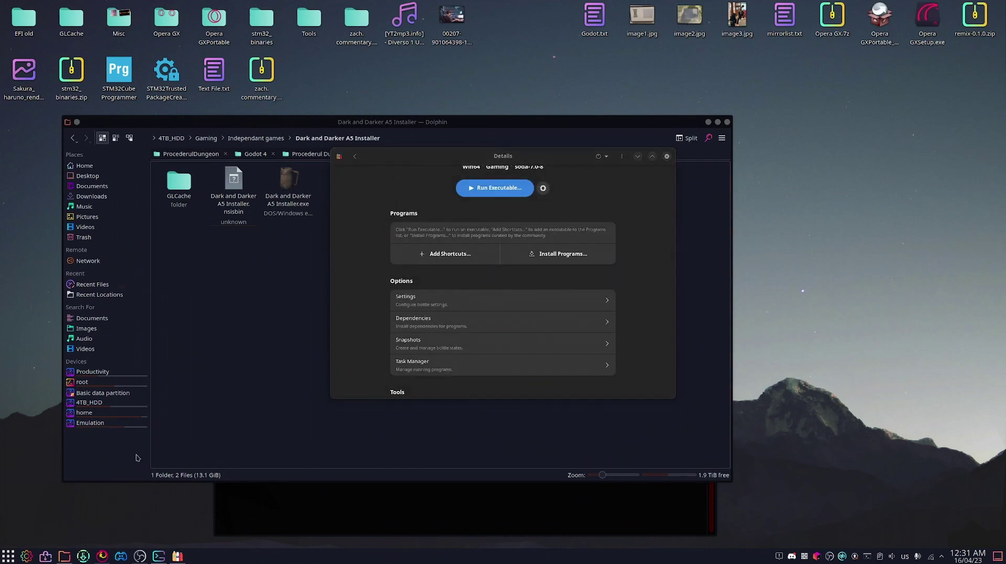
In Firefox, review the Visual C++ Redistributable downloads for Visual Studio 2015–2022.
{"action": "left_click", "coordinate": [102, 555]}
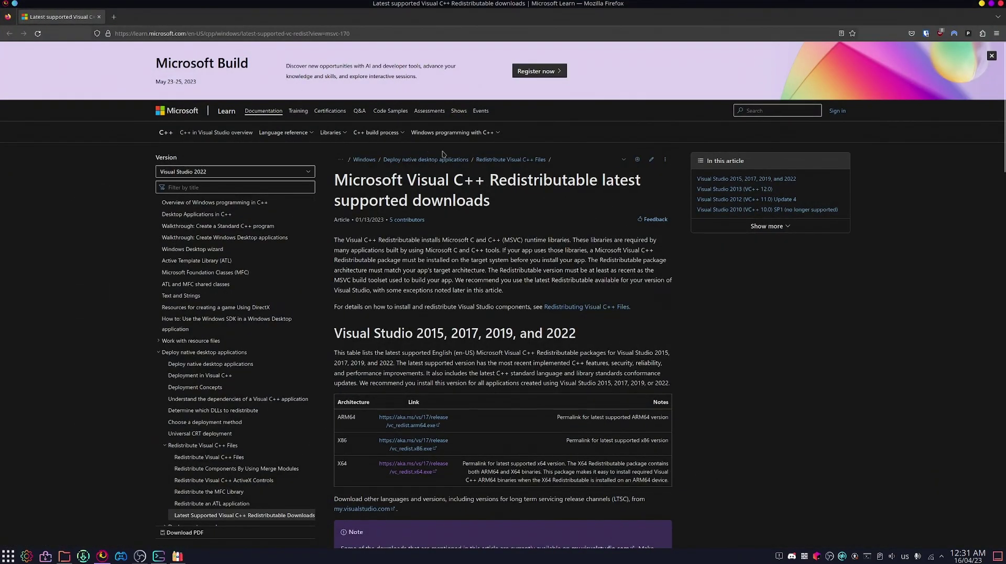
{"action": "scroll", "coordinate": [430, 303], "scroll_direction": "down", "scroll_amount": 3}
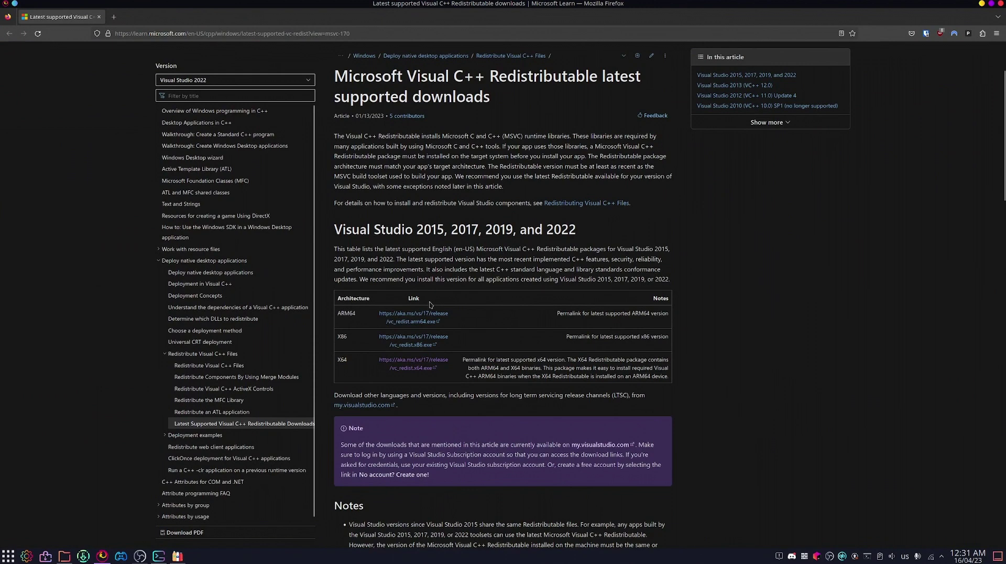
{"action": "left_click_drag", "start_coordinate": [359, 229], "coordinate": [577, 231]}
{"action": "left_click", "coordinate": [530, 245]}
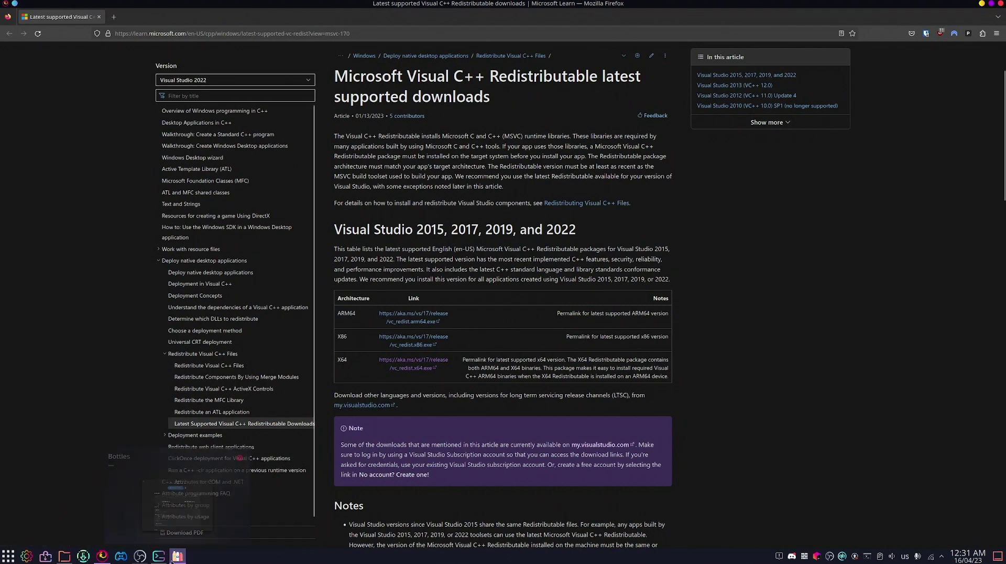
{"action": "scroll", "coordinate": [520, 231], "scroll_direction": "up", "scroll_amount": 1}
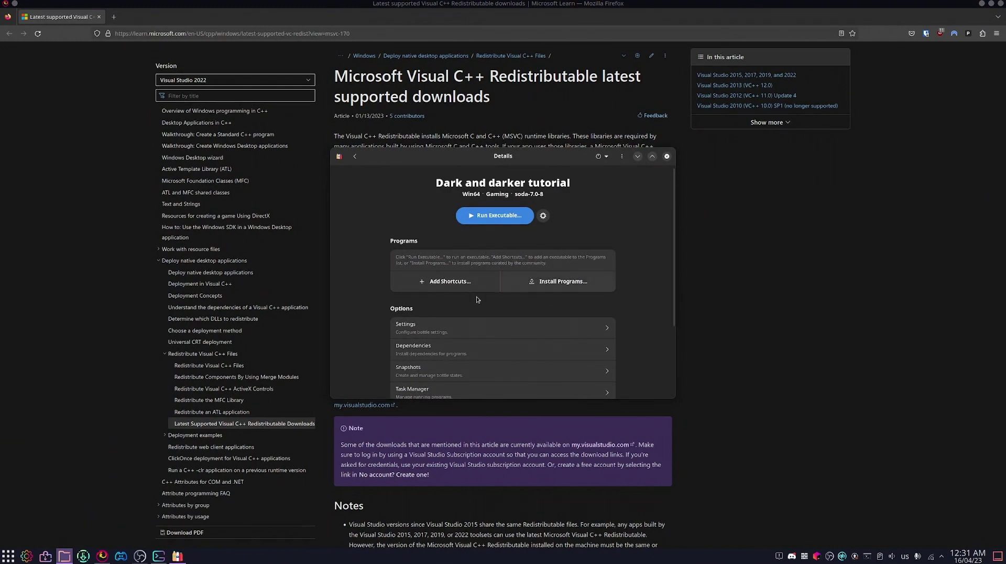
Switch the tutorial bottle's runner to wine-ge-proton7-41 and return to its details.
{"action": "left_click", "coordinate": [428, 326]}
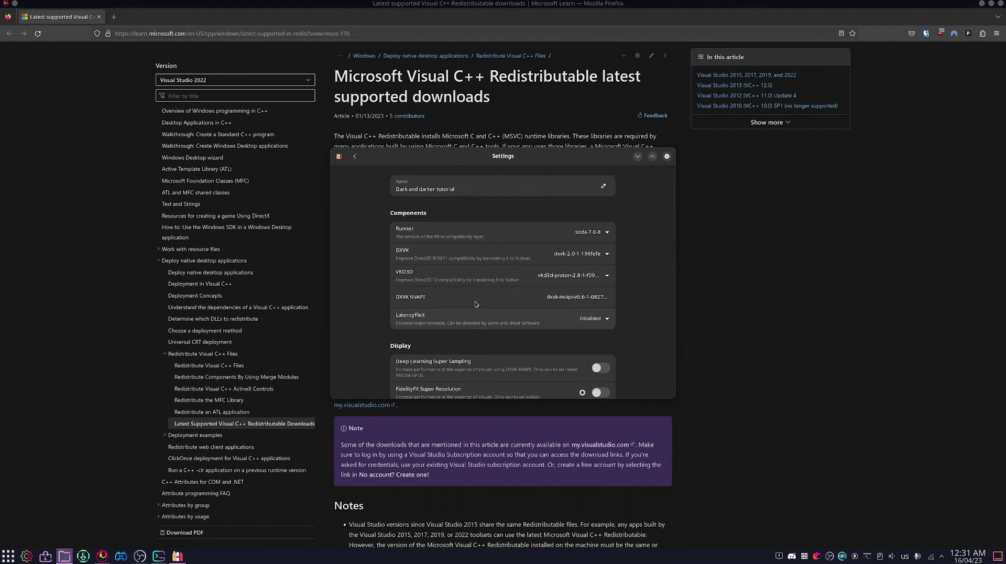
{"action": "left_click", "coordinate": [596, 234]}
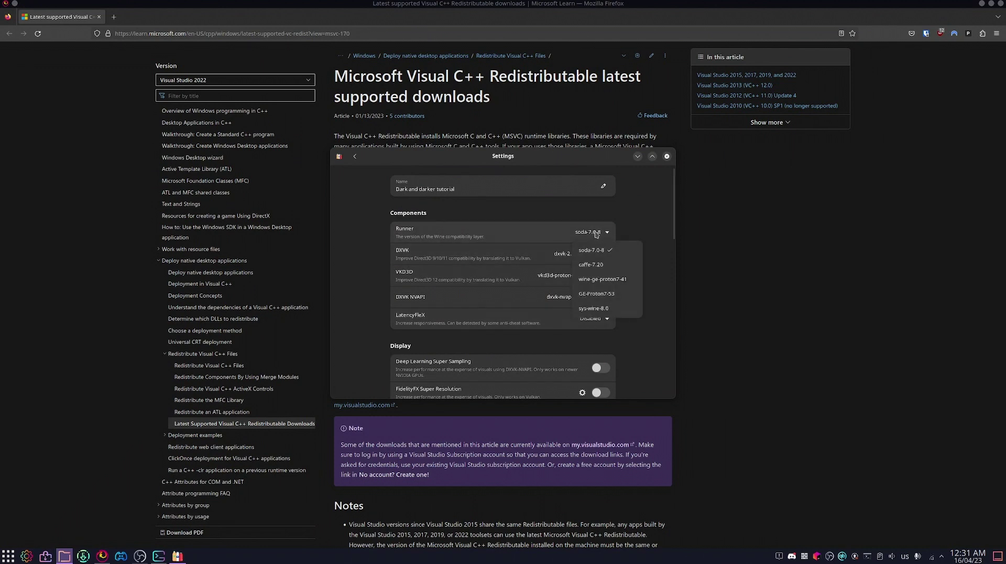
{"action": "left_click", "coordinate": [603, 281]}
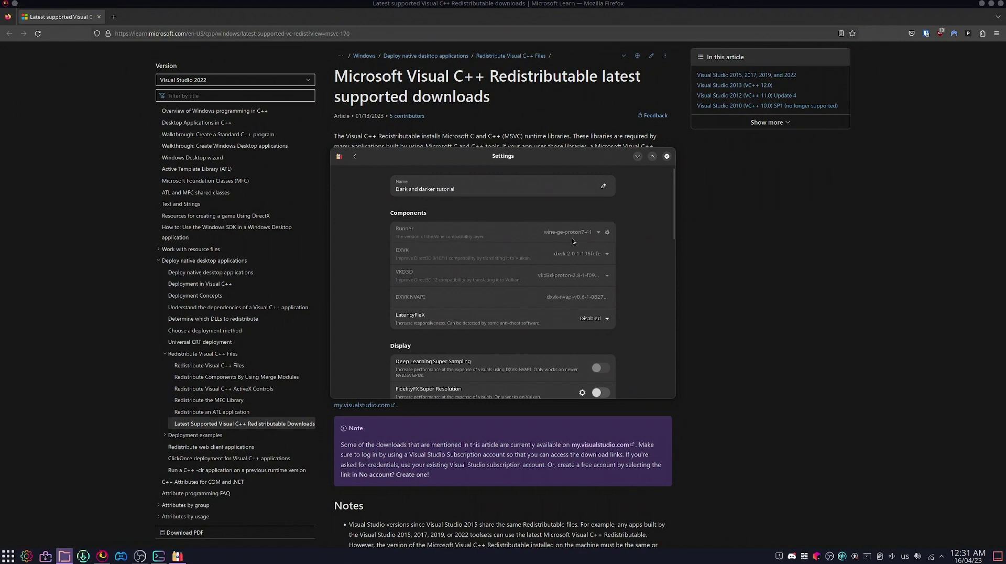
{"action": "left_click", "coordinate": [354, 156]}
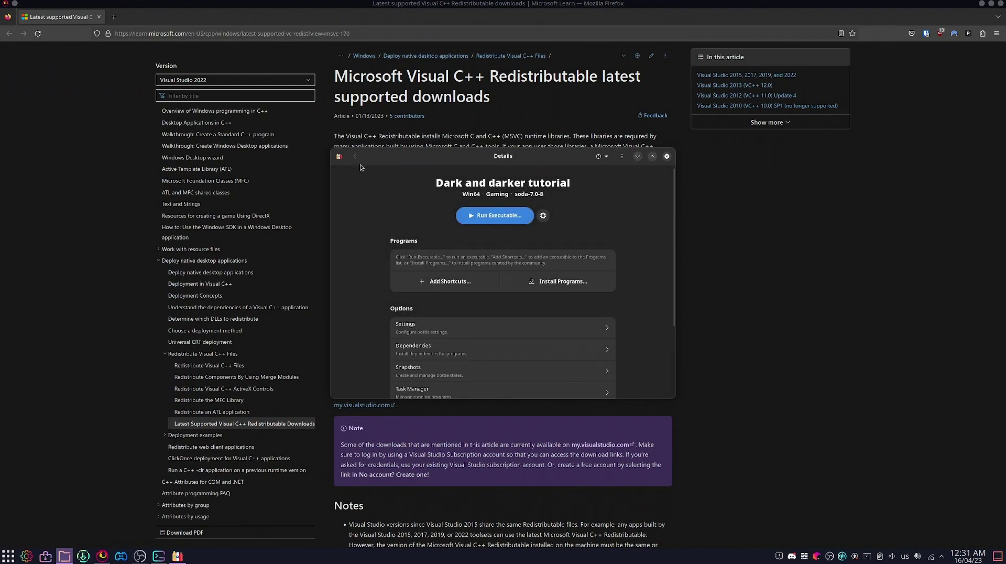
{"action": "left_click", "coordinate": [355, 156]}
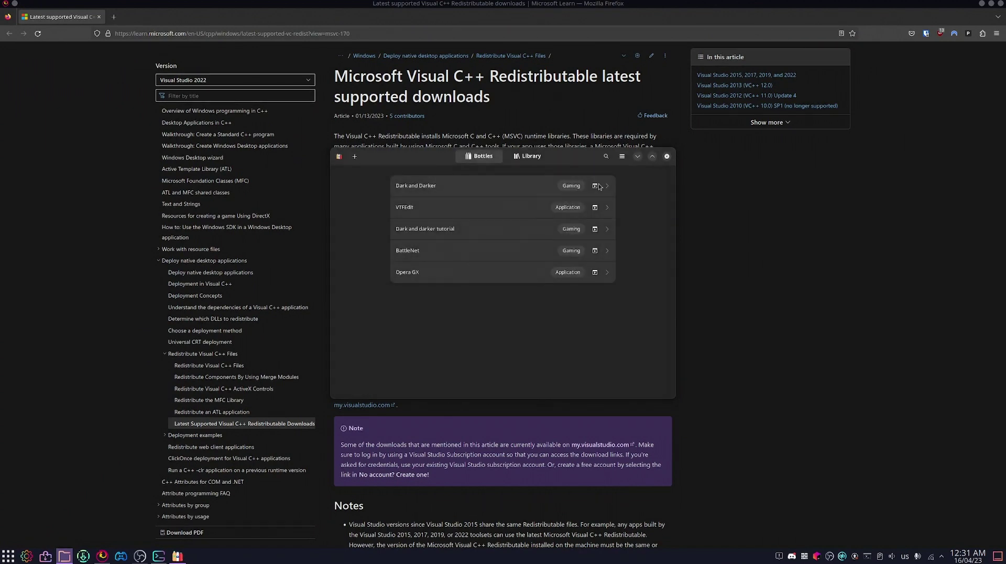
{"action": "left_click", "coordinate": [621, 156]}
{"action": "left_click", "coordinate": [648, 159]}
{"action": "left_click", "coordinate": [622, 156]}
{"action": "left_click", "coordinate": [614, 197]}
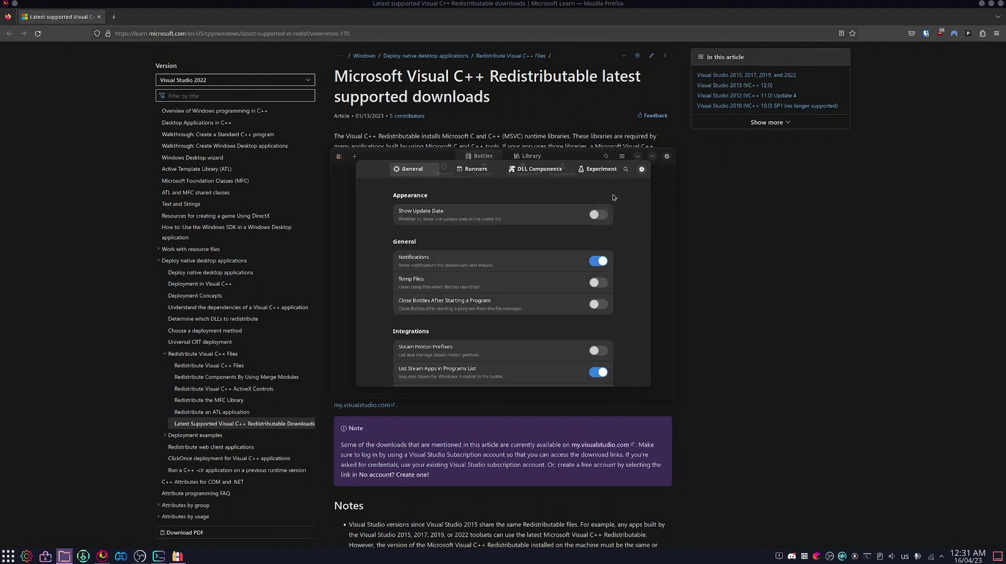
{"action": "left_click", "coordinate": [484, 170]}
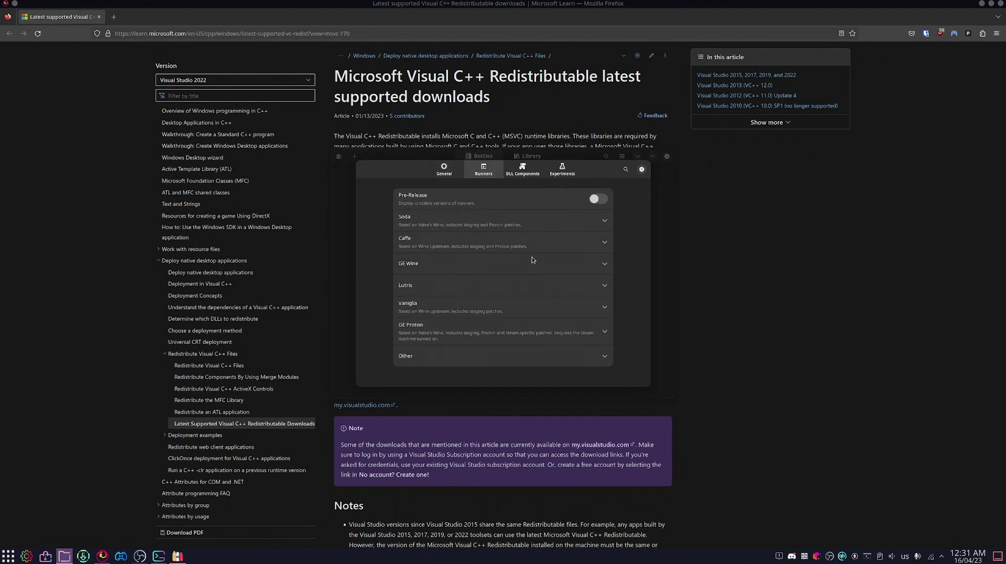
{"action": "left_click", "coordinate": [440, 271]}
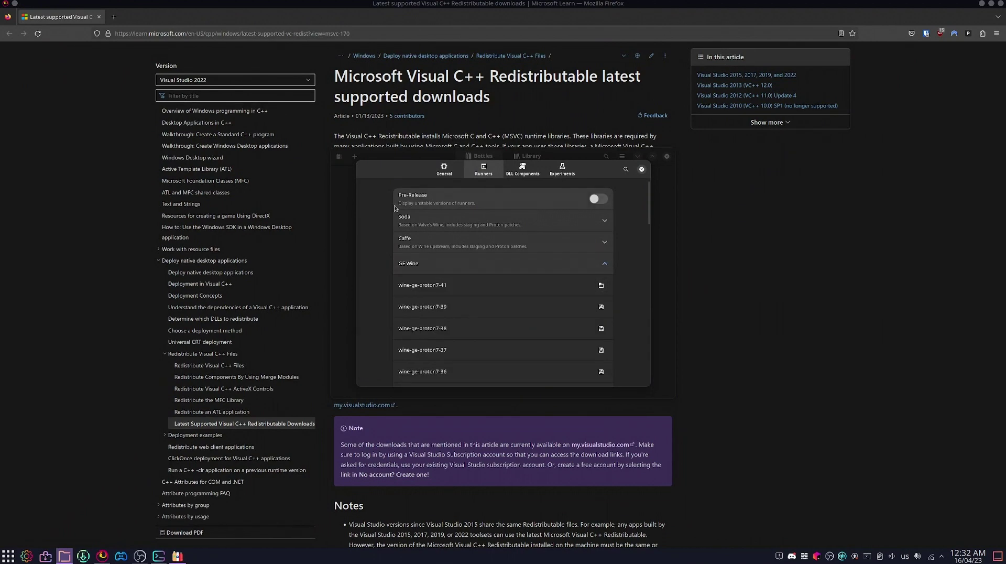
{"action": "left_click", "coordinate": [641, 169]}
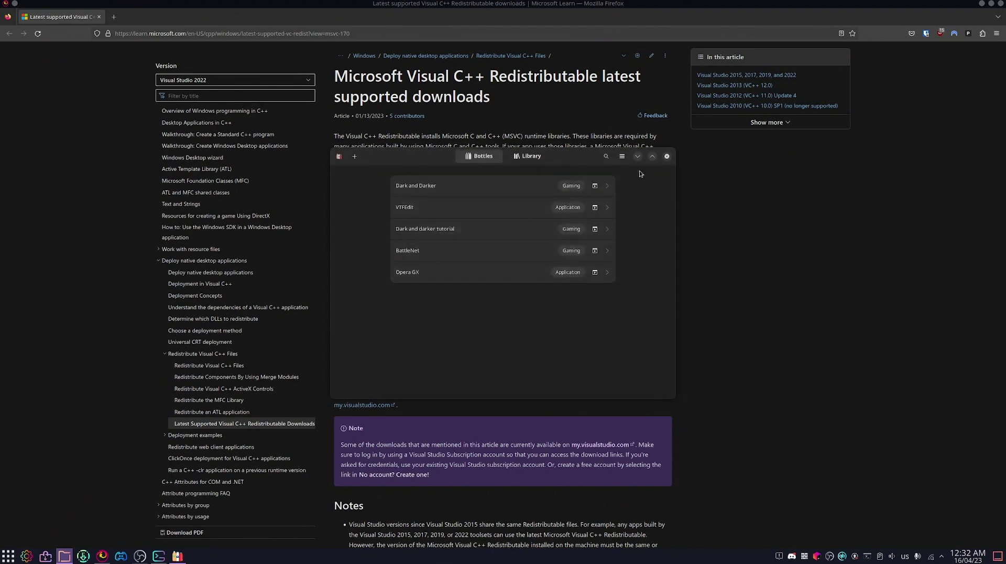
Run VC_redist.x64.exe from the Dark and Darker A5 folder inside the tutorial bottle.
{"action": "left_click", "coordinate": [438, 234]}
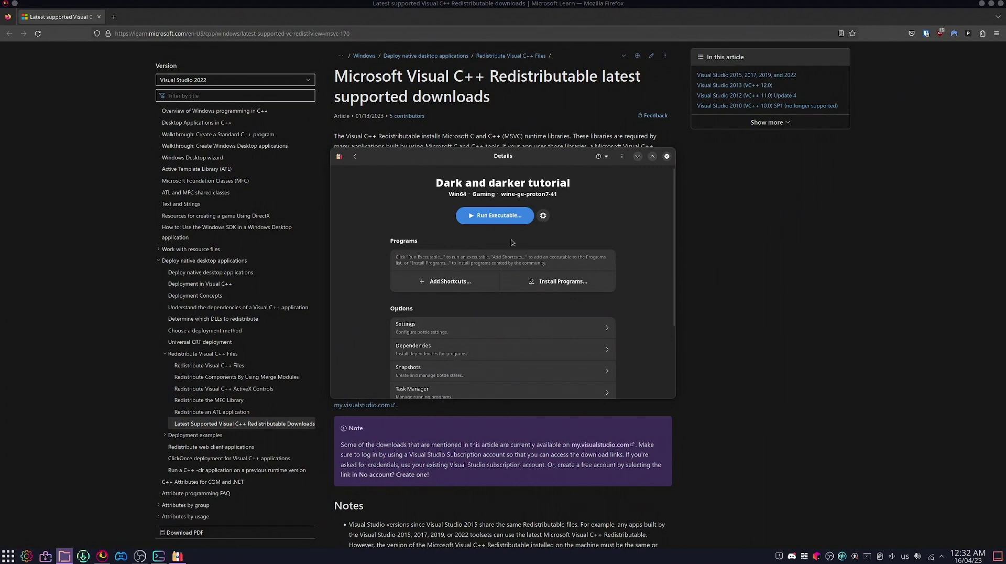
{"action": "left_click", "coordinate": [505, 222]}
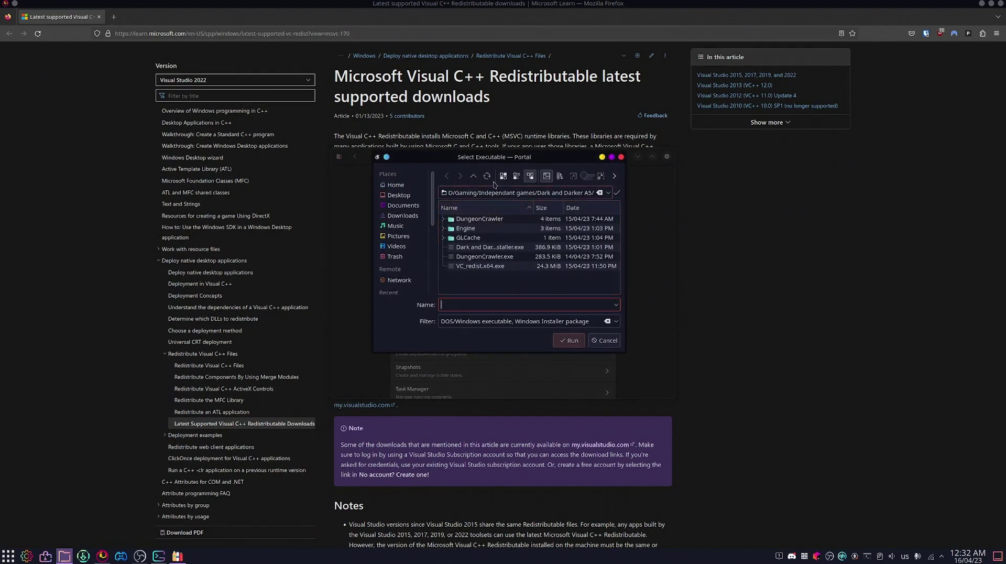
{"action": "left_click", "coordinate": [473, 176]}
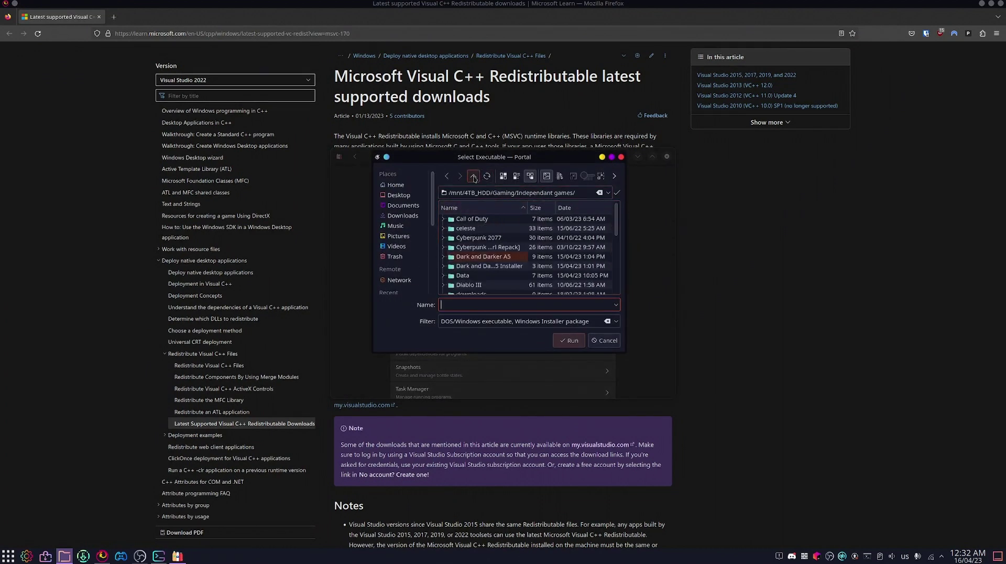
{"action": "double_click", "coordinate": [483, 256]}
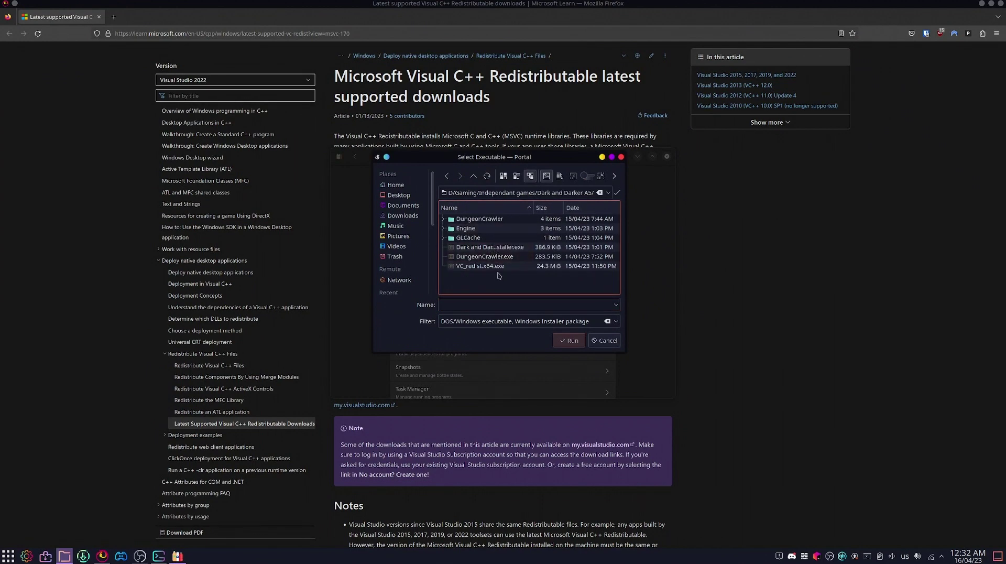
{"action": "double_click", "coordinate": [498, 268]}
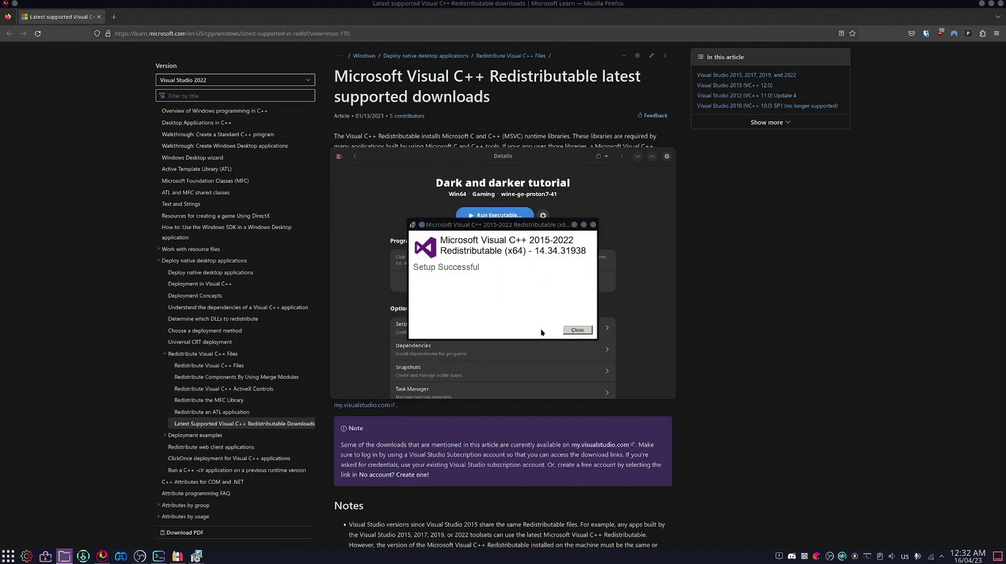
{"action": "left_click", "coordinate": [572, 330]}
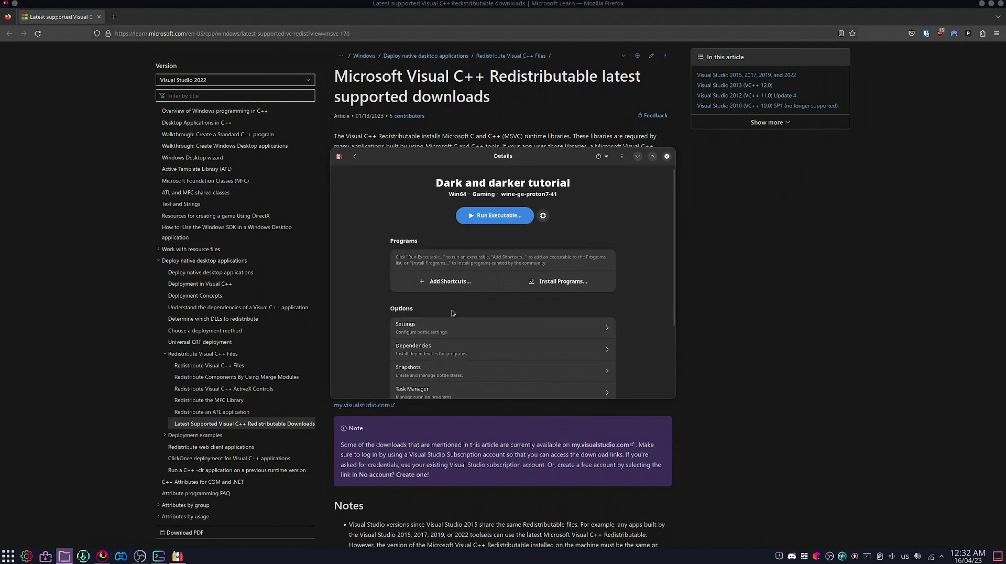
Enable Deep Learning Super Sampling in the tutorial bottle's settings and review the other options.
{"action": "left_click", "coordinate": [441, 330]}
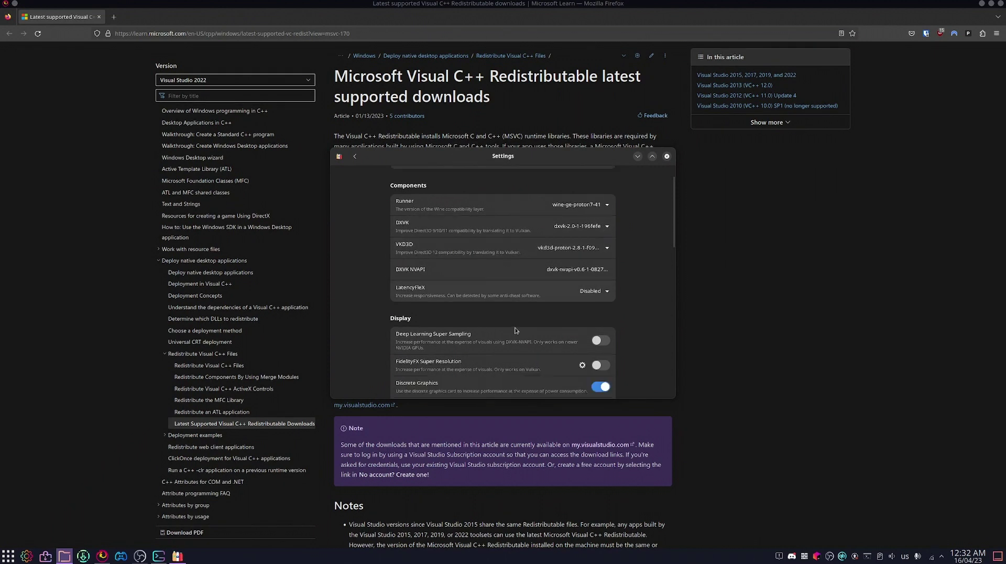
{"action": "scroll", "coordinate": [534, 326], "scroll_direction": "down", "scroll_amount": 1}
{"action": "left_click", "coordinate": [600, 340]}
{"action": "scroll", "coordinate": [497, 294], "scroll_direction": "down", "scroll_amount": 5}
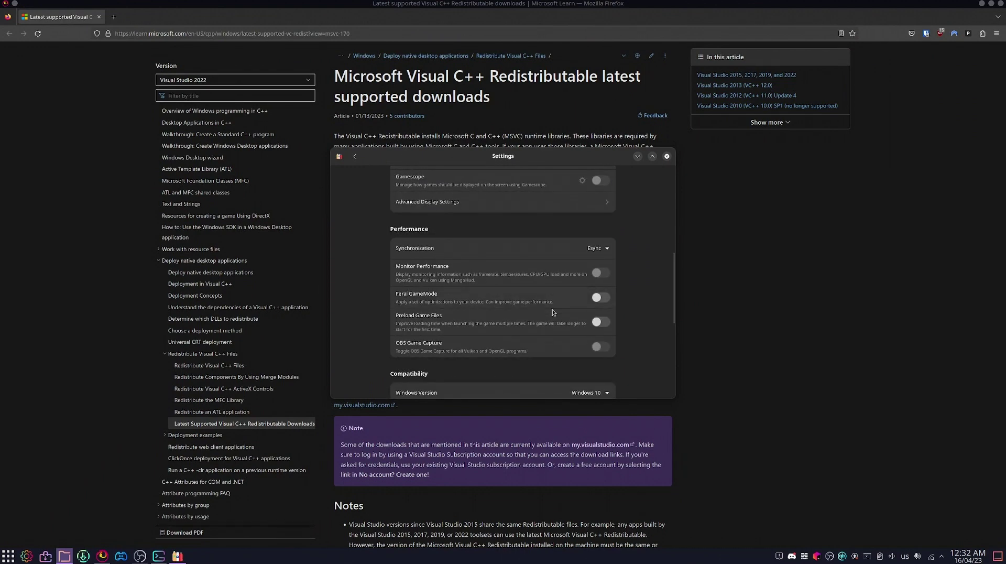
{"action": "scroll", "coordinate": [552, 309], "scroll_direction": "down", "scroll_amount": 2}
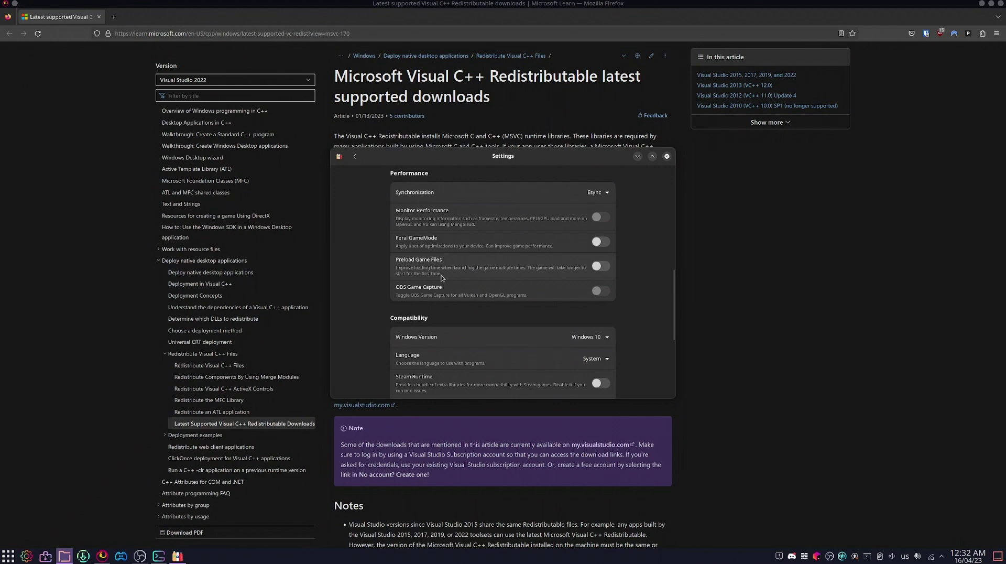
{"action": "scroll", "coordinate": [441, 278], "scroll_direction": "down", "scroll_amount": 2}
{"action": "scroll", "coordinate": [533, 317], "scroll_direction": "down", "scroll_amount": 3}
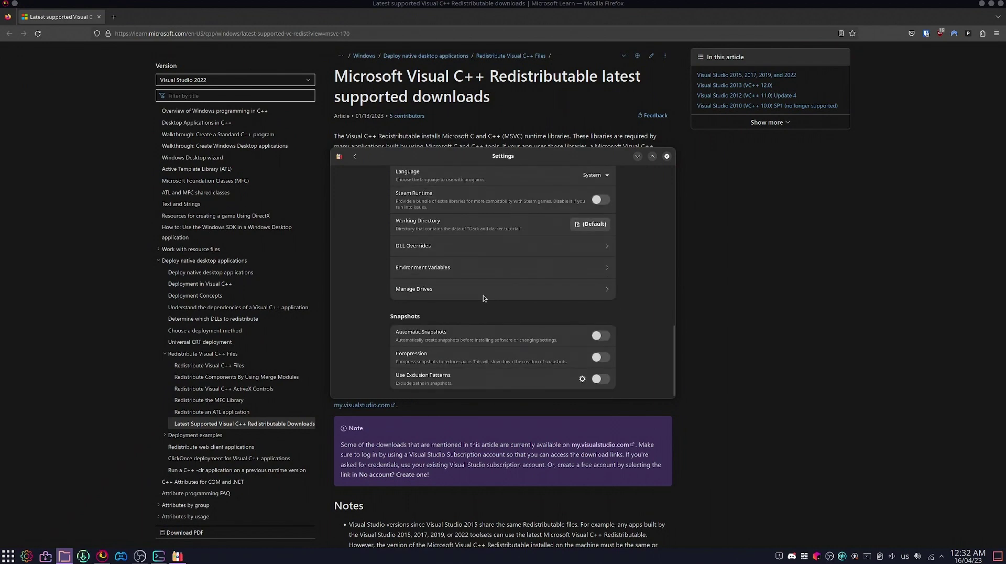
{"action": "scroll", "coordinate": [527, 313], "scroll_direction": "up", "scroll_amount": 10}
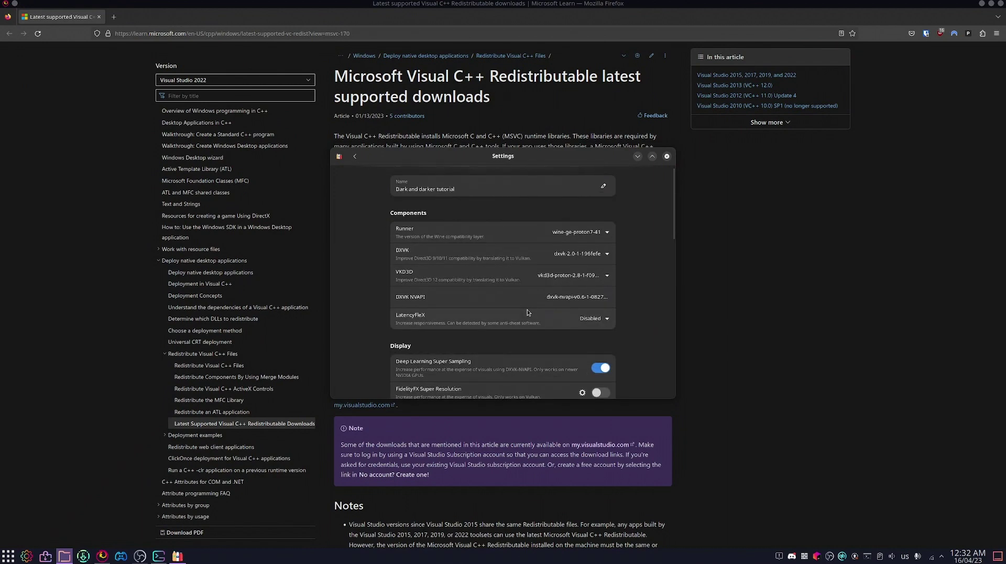
{"action": "left_click", "coordinate": [356, 156]}
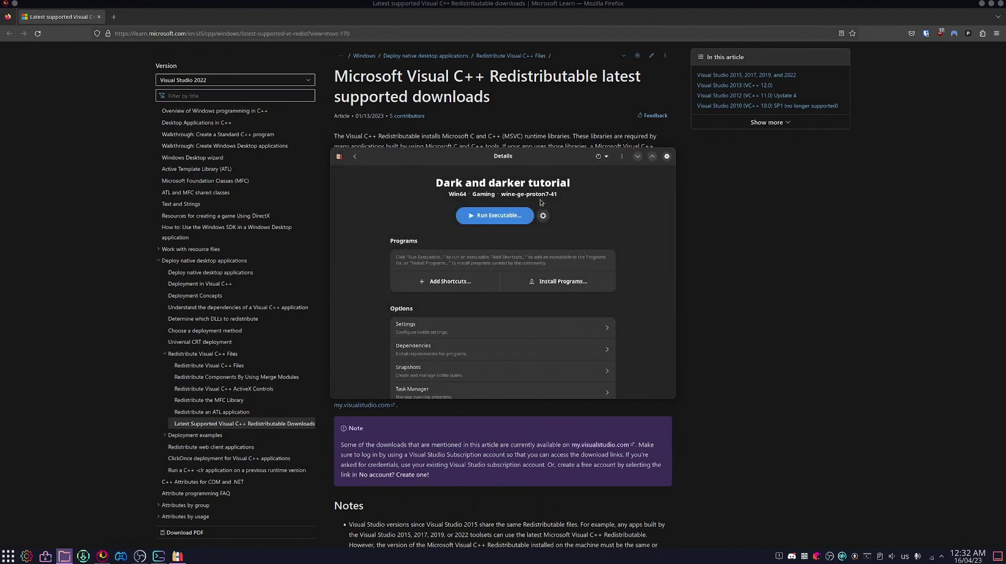
{"action": "left_click", "coordinate": [492, 214]}
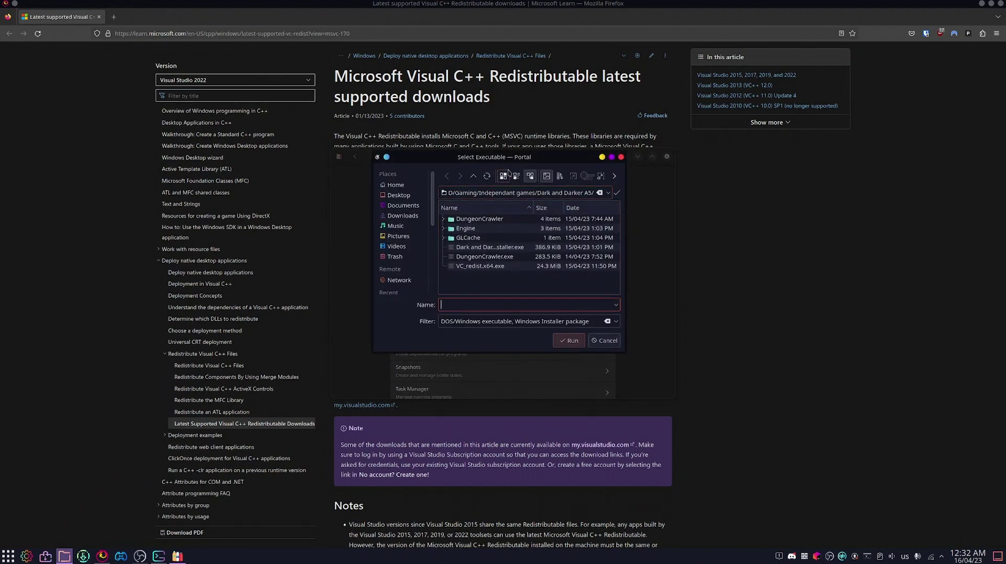
{"action": "left_click", "coordinate": [473, 177]}
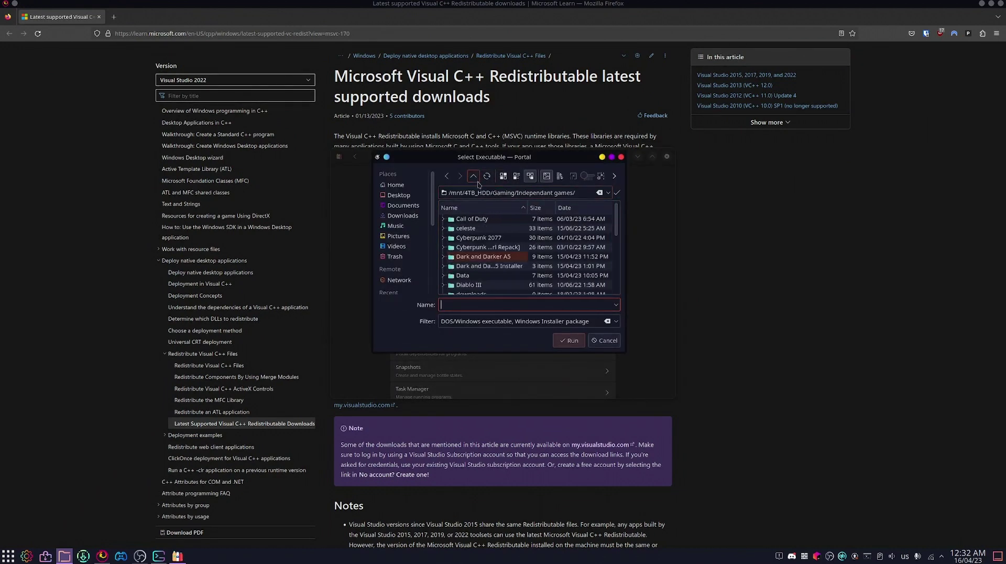
{"action": "double_click", "coordinate": [485, 267]}
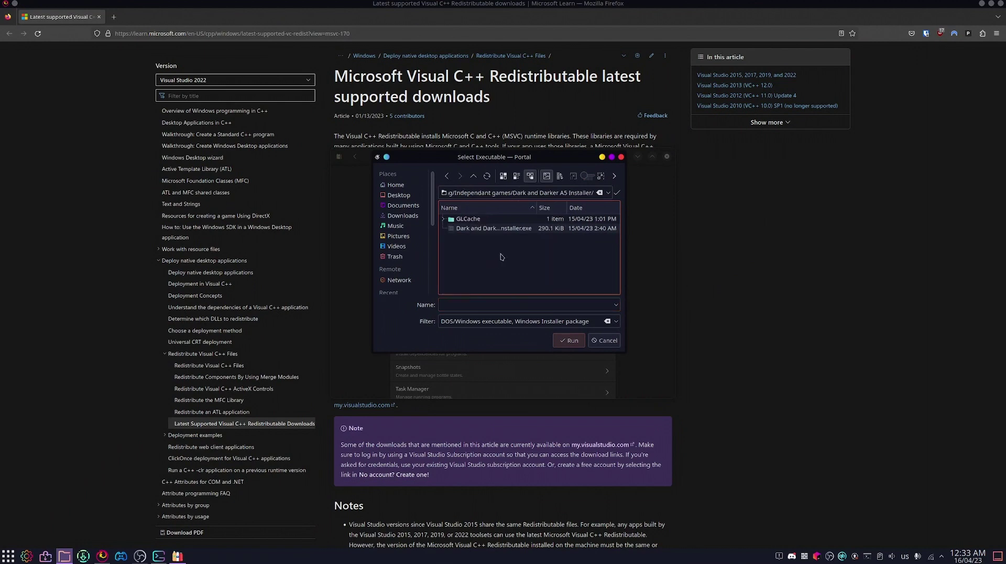
{"action": "double_click", "coordinate": [486, 229]}
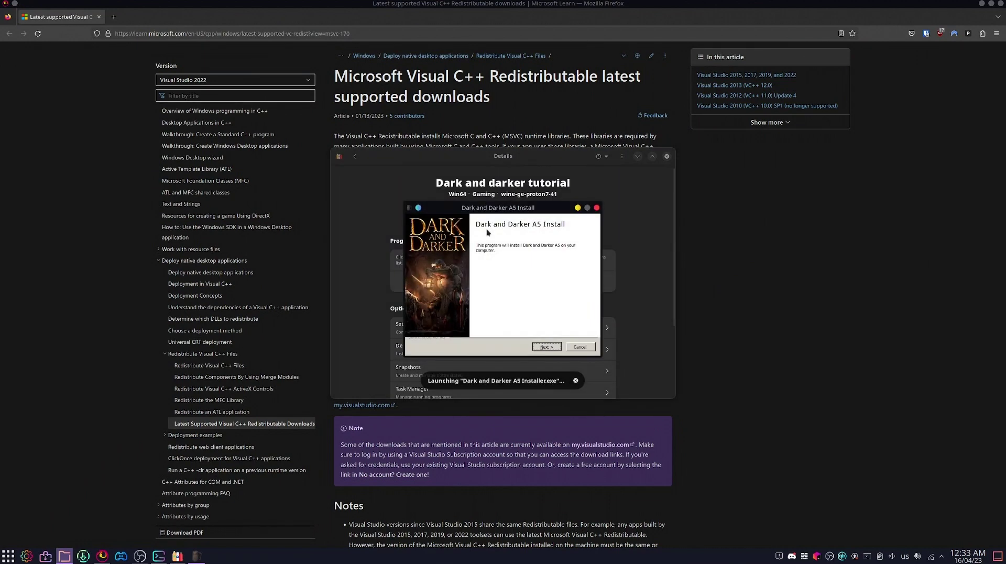
{"action": "left_click", "coordinate": [545, 346]}
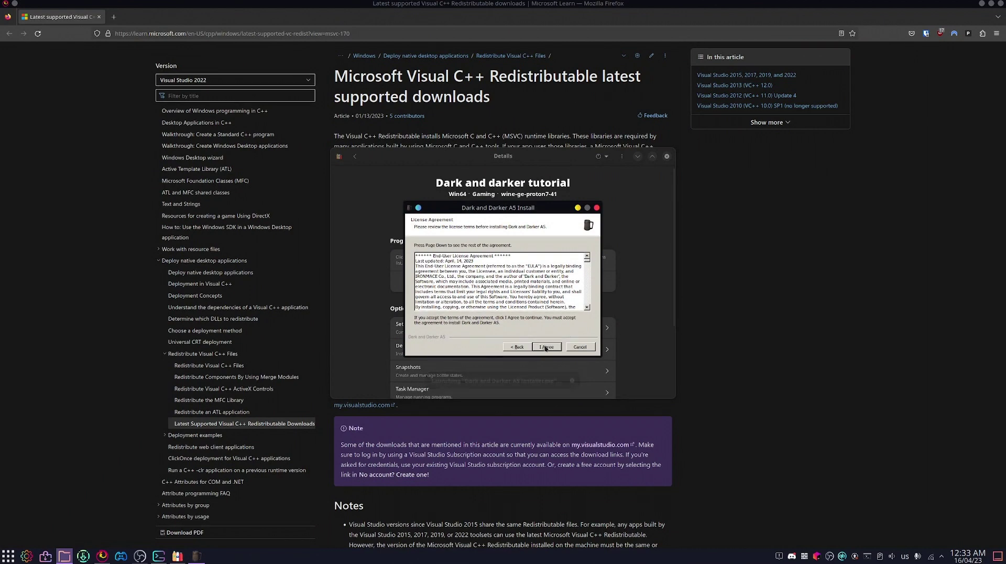
{"action": "left_click", "coordinate": [545, 345]}
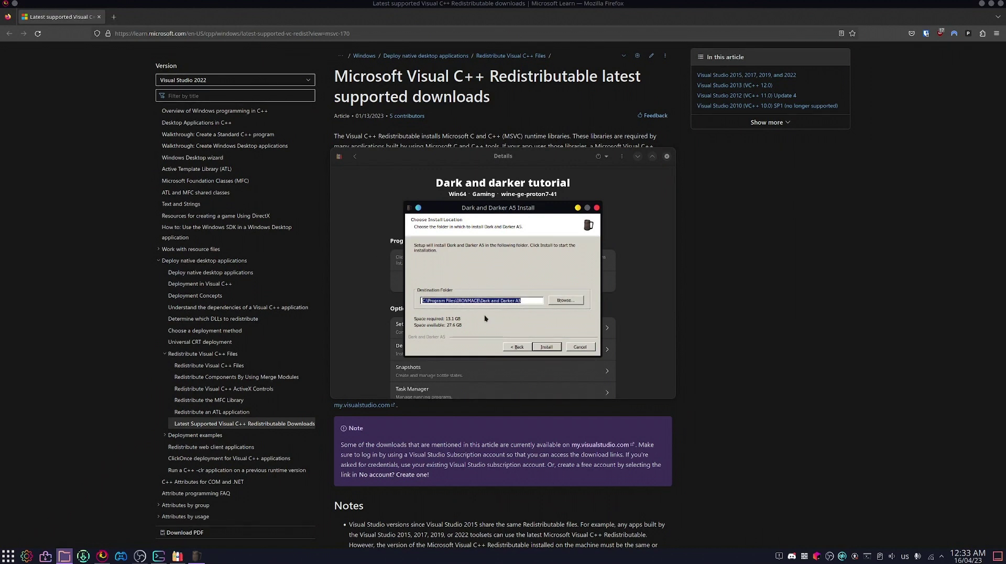
{"action": "left_click", "coordinate": [558, 301]}
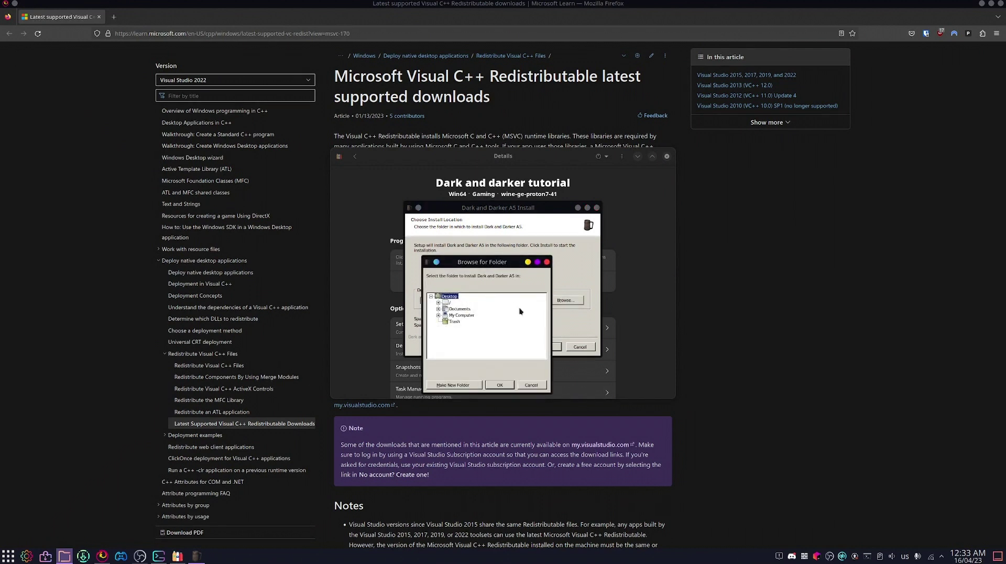
{"action": "left_click", "coordinate": [531, 385]}
{"action": "left_click", "coordinate": [580, 347]}
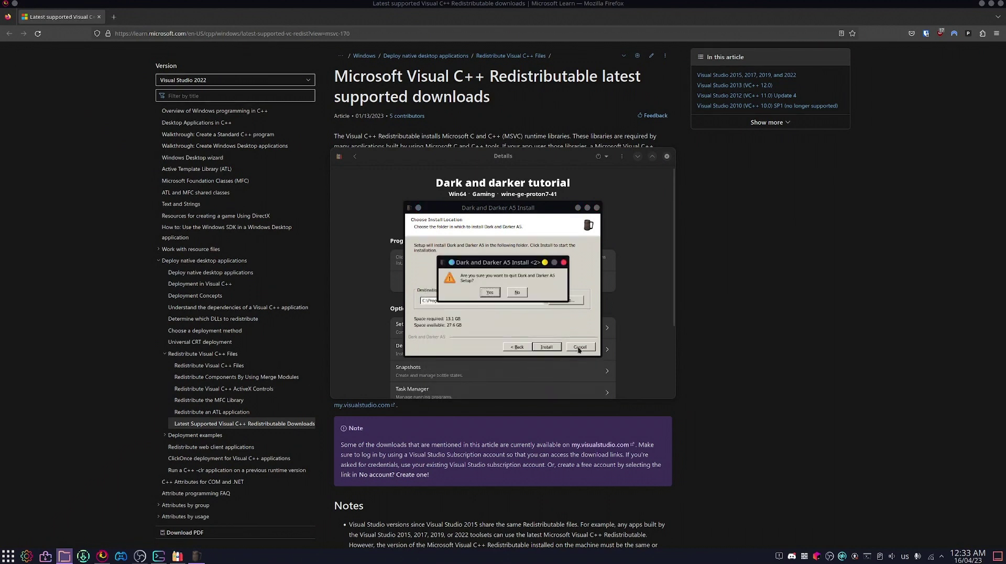
{"action": "left_click", "coordinate": [516, 304]}
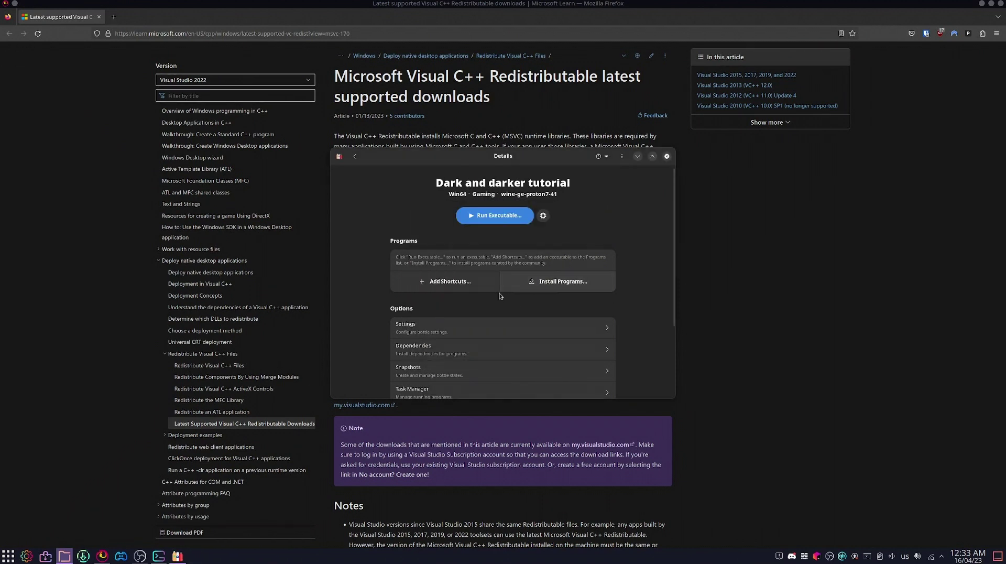
Add DungeonCrawler.exe from the Dark and Darker A5 folder as a bottle program and launch it.
{"action": "left_click", "coordinate": [468, 281]}
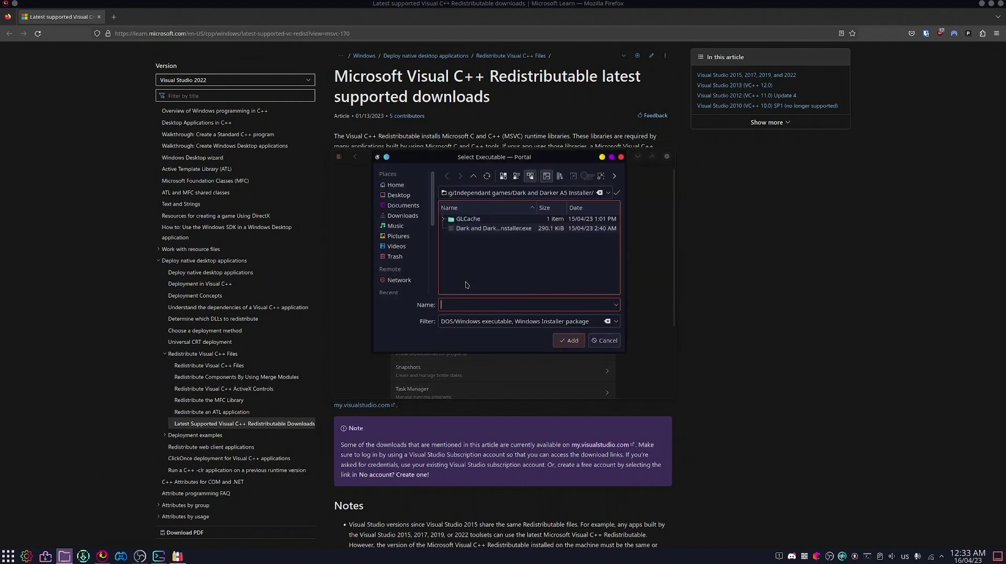
{"action": "left_click", "coordinate": [473, 176]}
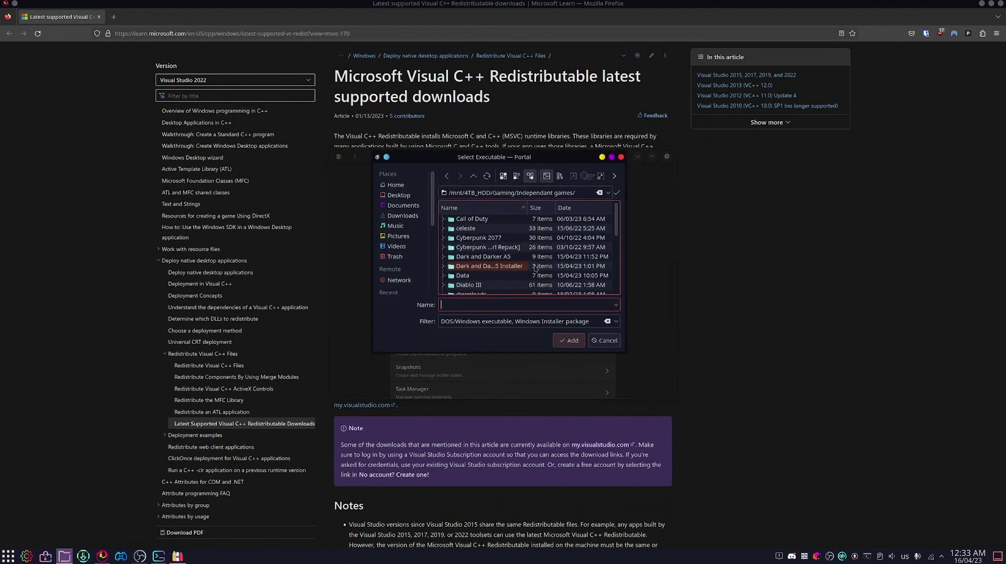
{"action": "left_click", "coordinate": [484, 256]}
{"action": "double_click", "coordinate": [486, 258]}
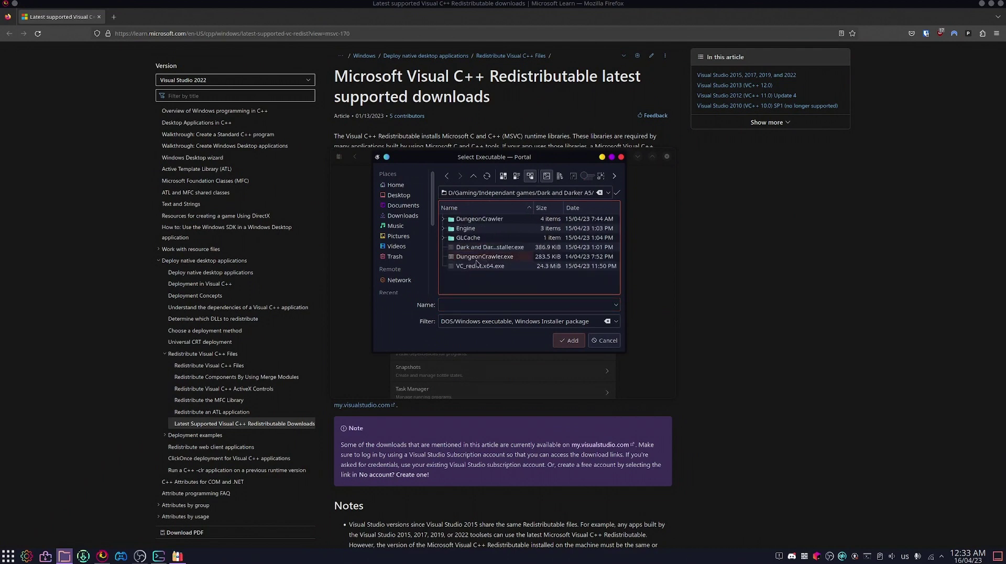
{"action": "double_click", "coordinate": [471, 259]}
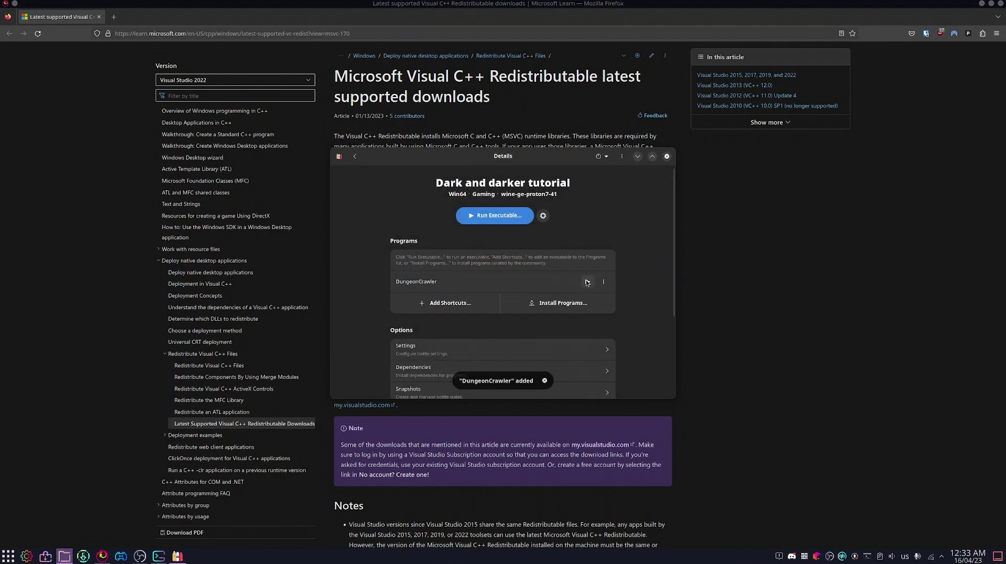
{"action": "left_click", "coordinate": [588, 282]}
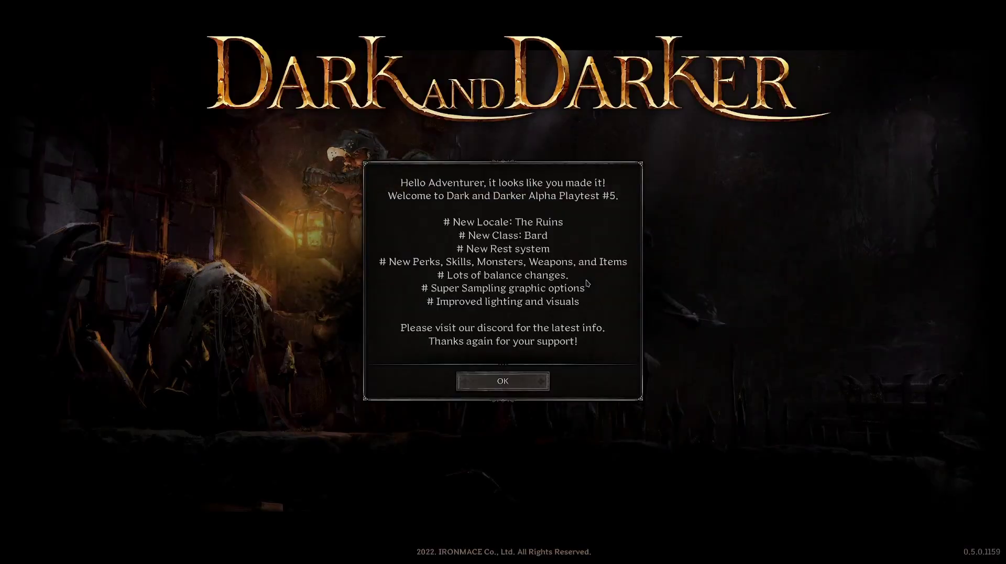
Dismiss the playtest welcome notice and enter the account username in the login ID field.
{"action": "left_click", "coordinate": [529, 382]}
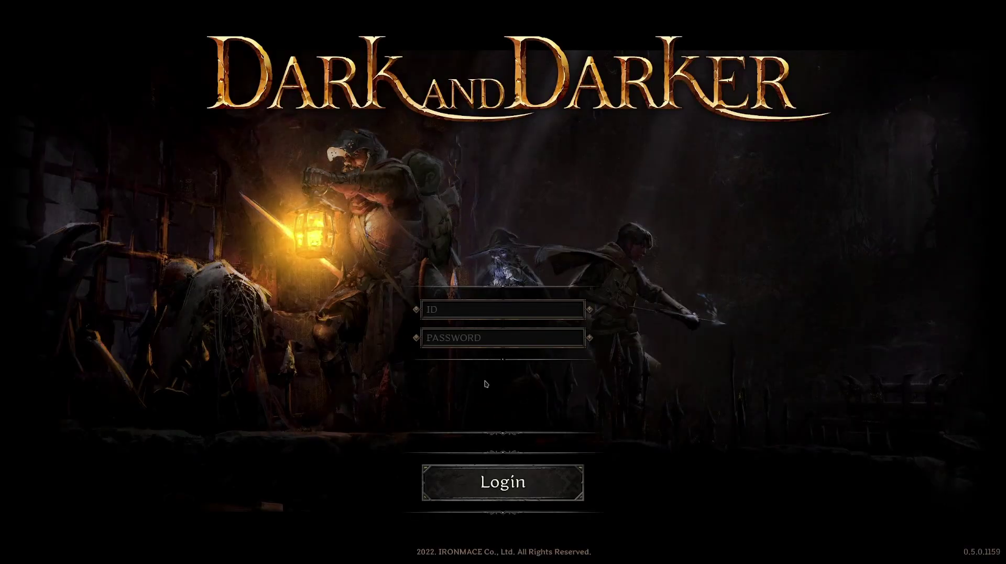
{"action": "left_click", "coordinate": [440, 312]}
{"action": "type", "text": "Username"}
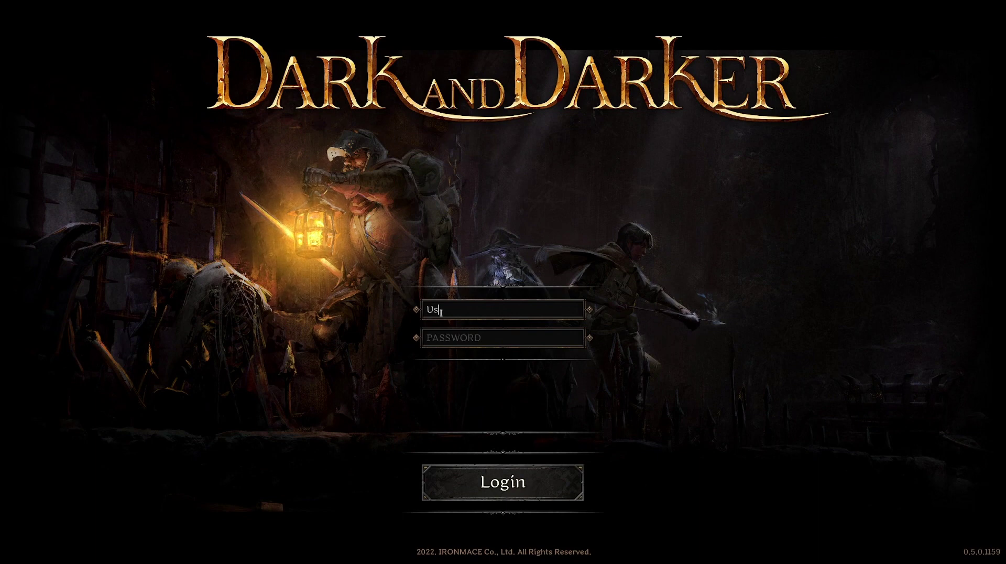
{"action": "left_click", "coordinate": [440, 333]}
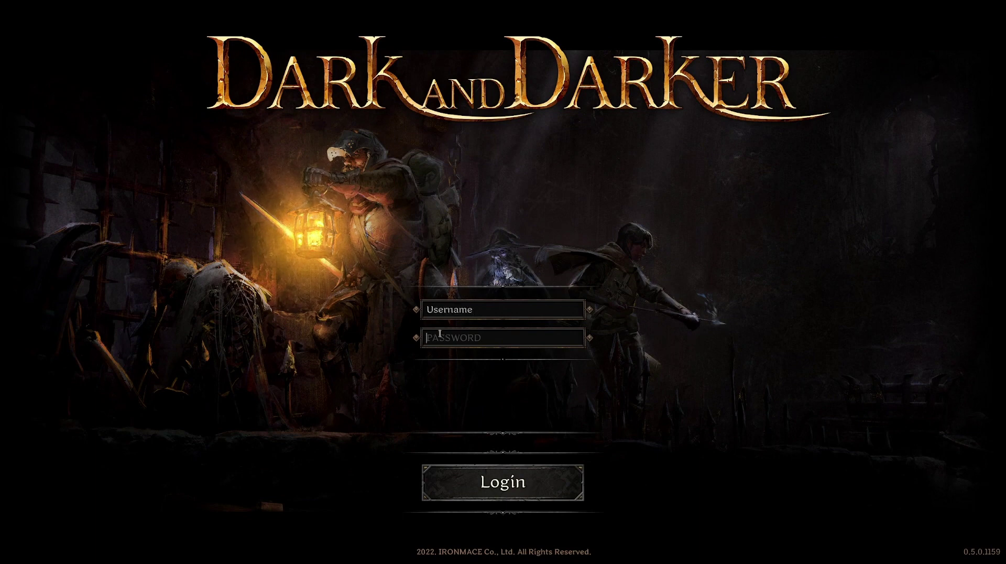